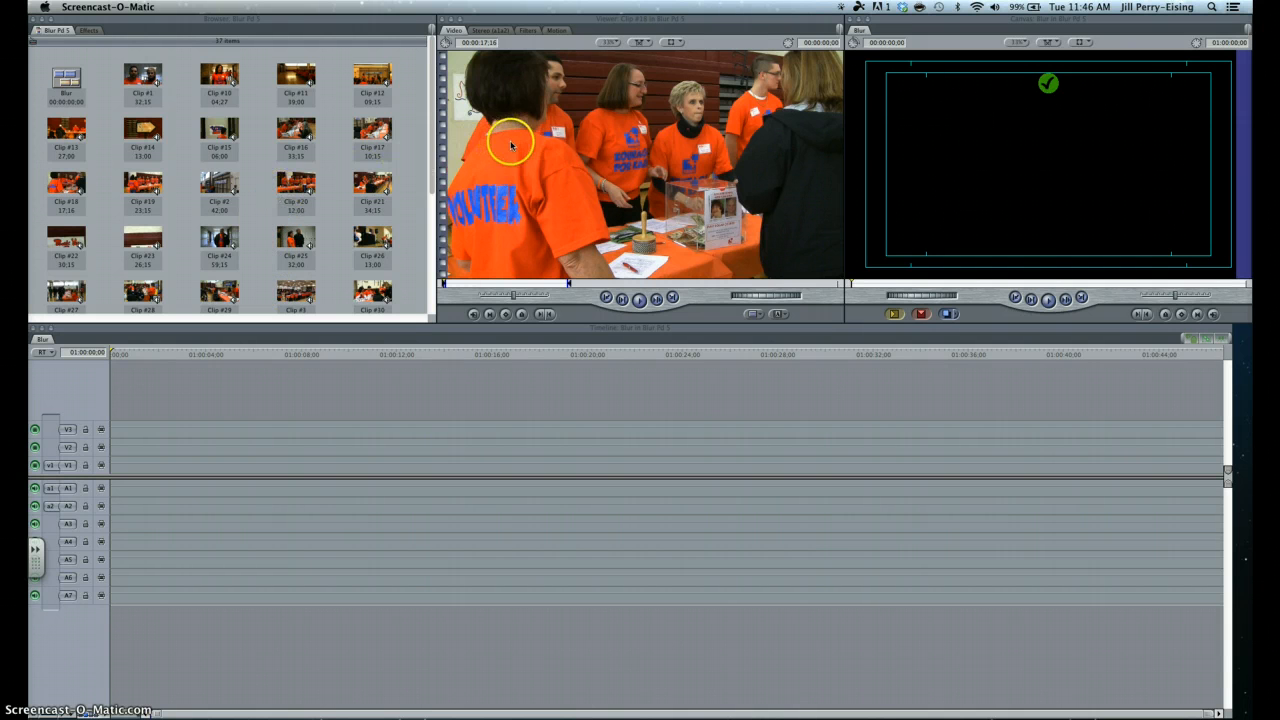
Step: Preview Clip #18 and place it on track V1 at the start of the sequence, with the playhead returned to the beginning
{"action": "left_click", "coordinate": [623, 110]}
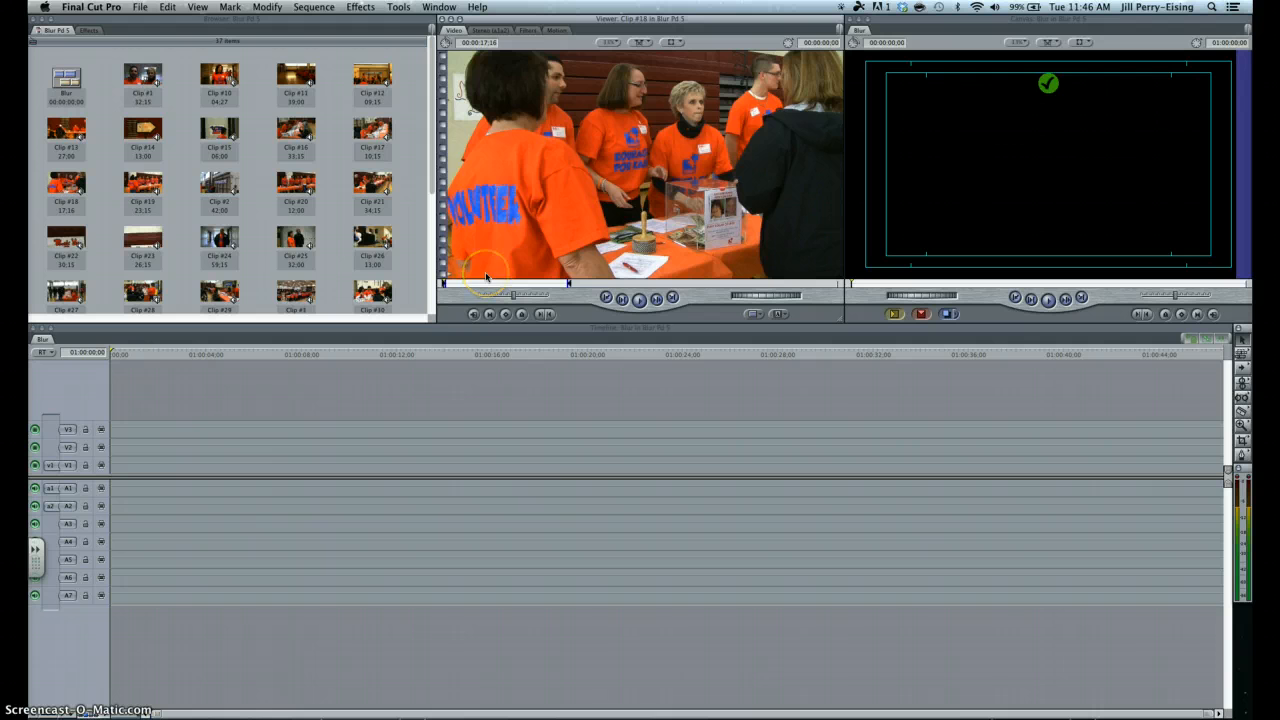
{"action": "key", "text": "space"}
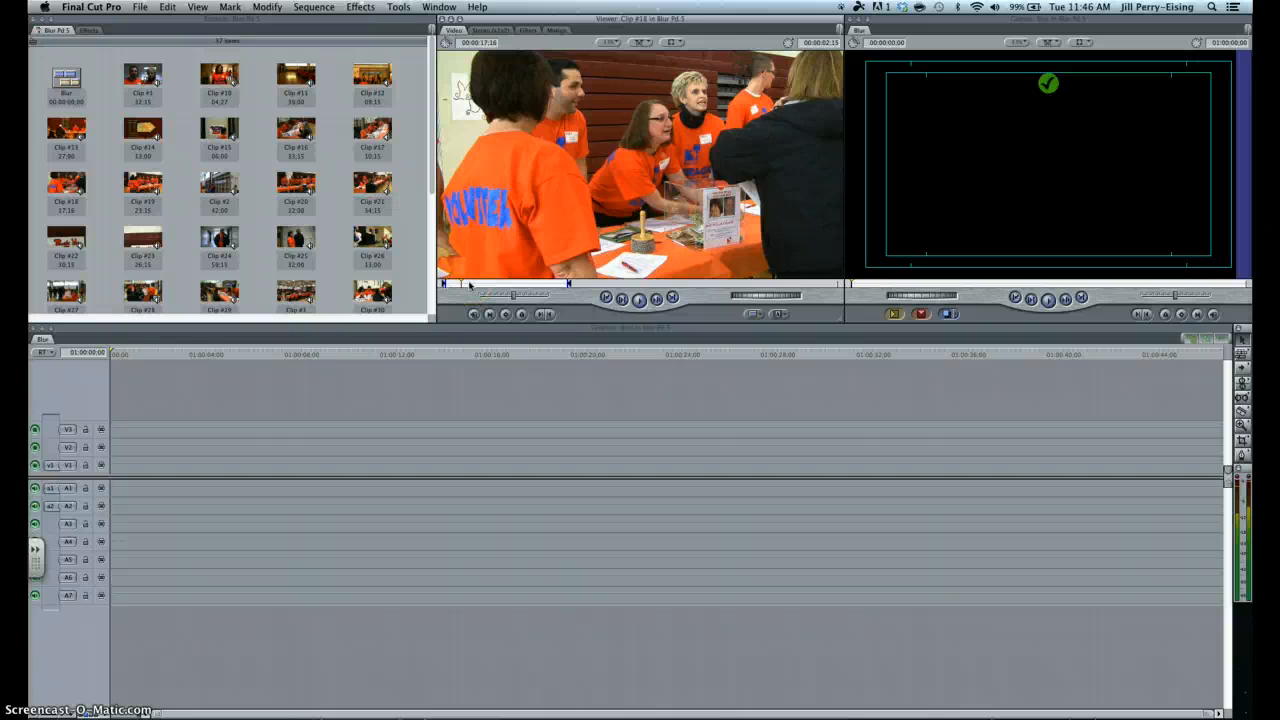
{"action": "key", "text": "Home"}
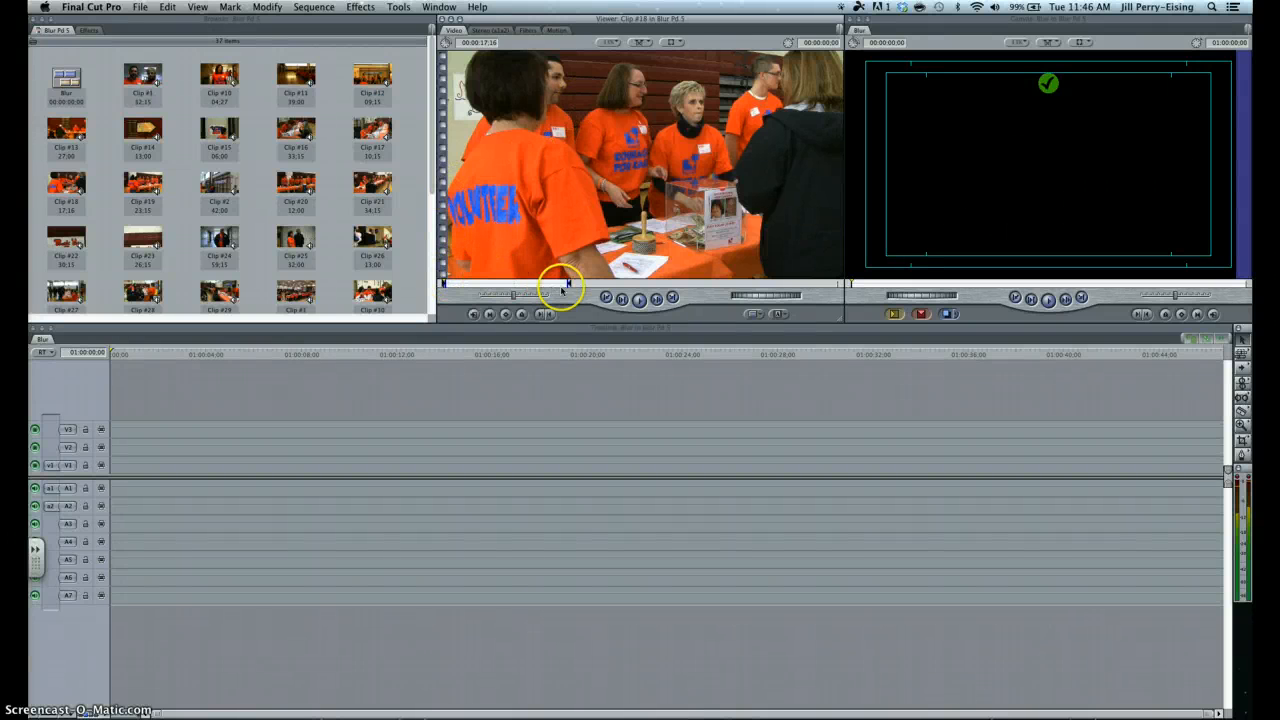
{"action": "left_click_drag", "start_coordinate": [571, 174], "coordinate": [108, 463]}
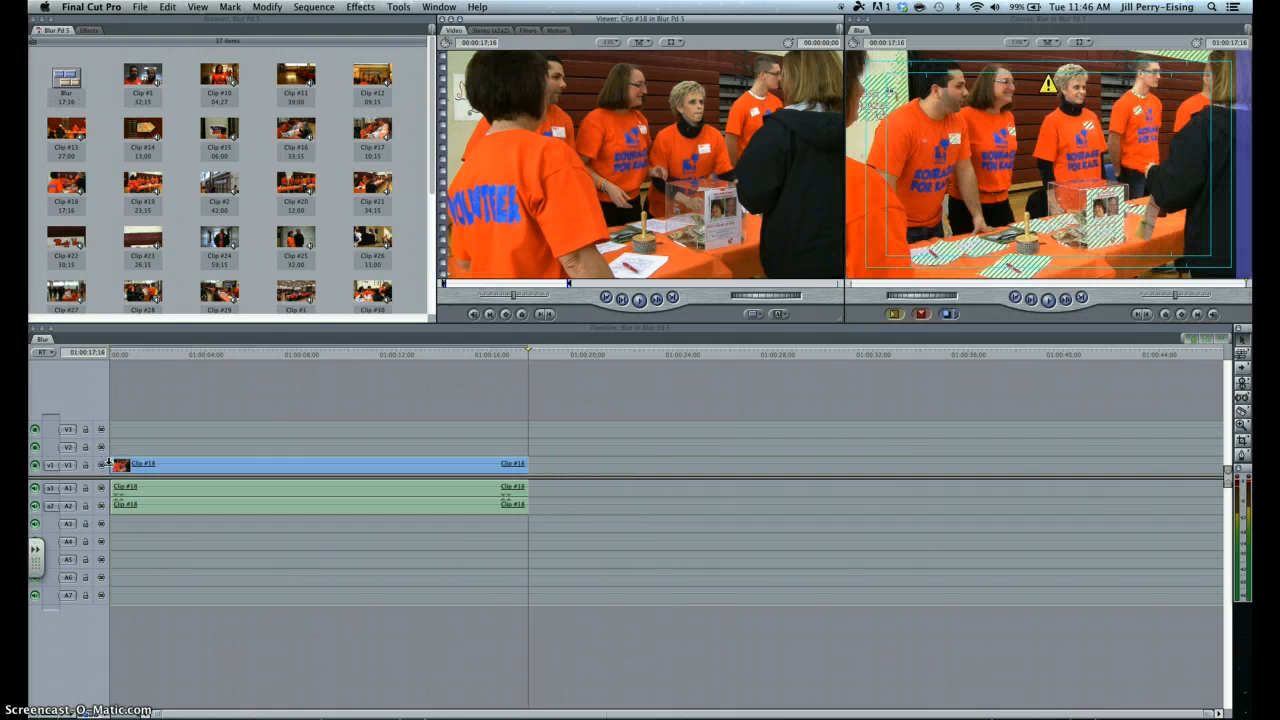
{"action": "left_click", "coordinate": [417, 357]}
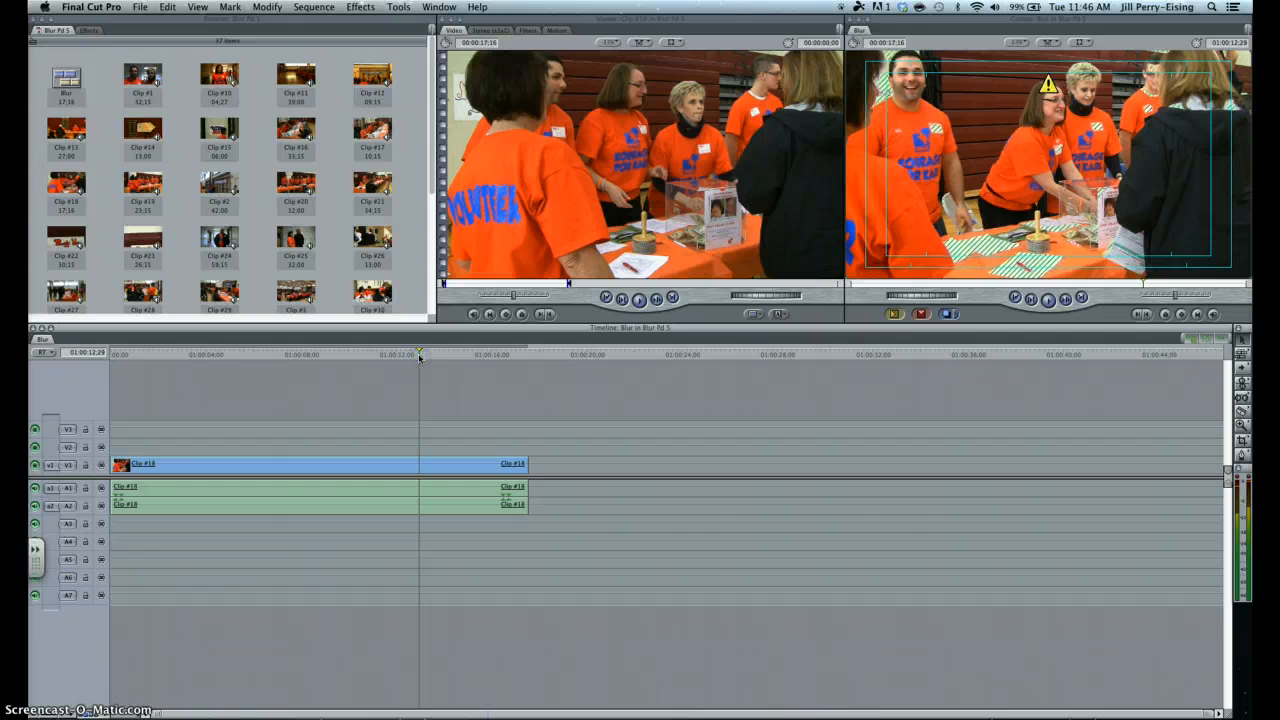
{"action": "key", "text": "Home"}
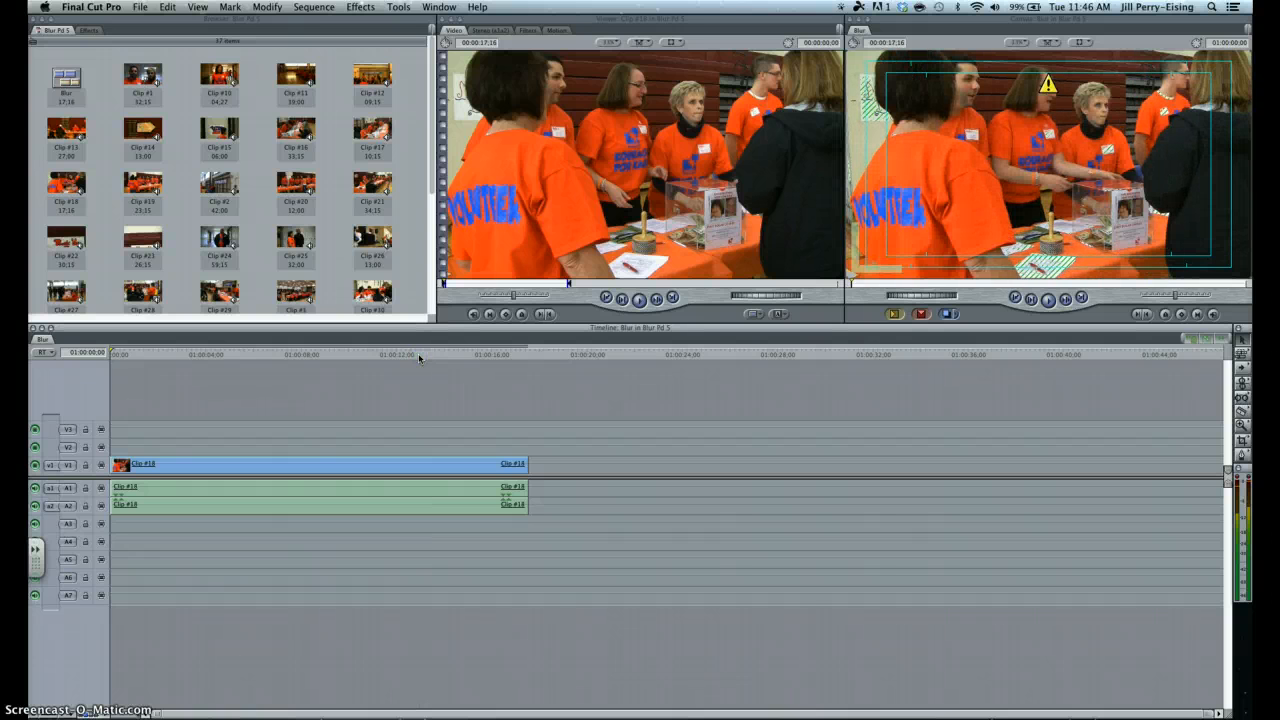
Step: Generate an Oval shape and superimpose it on track V2 above Clip #18 at the start of the sequence
{"action": "left_click", "coordinate": [782, 316]}
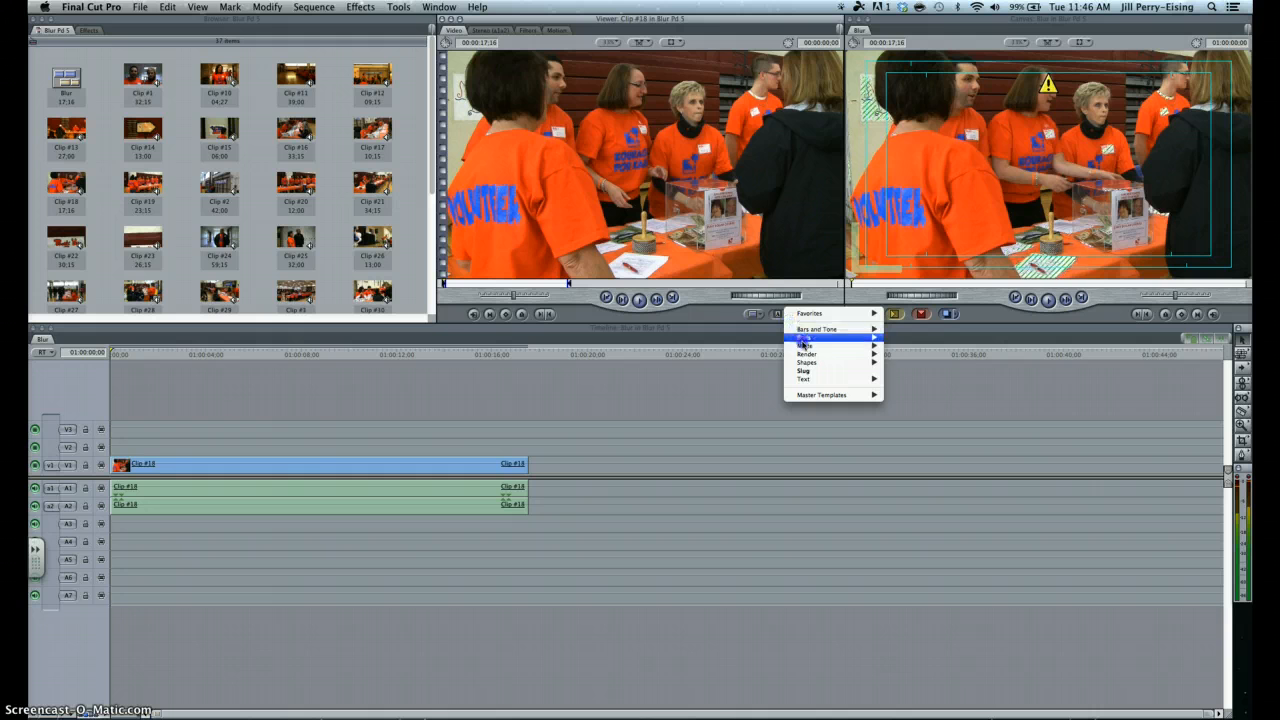
{"action": "mouse_move", "coordinate": [815, 366]}
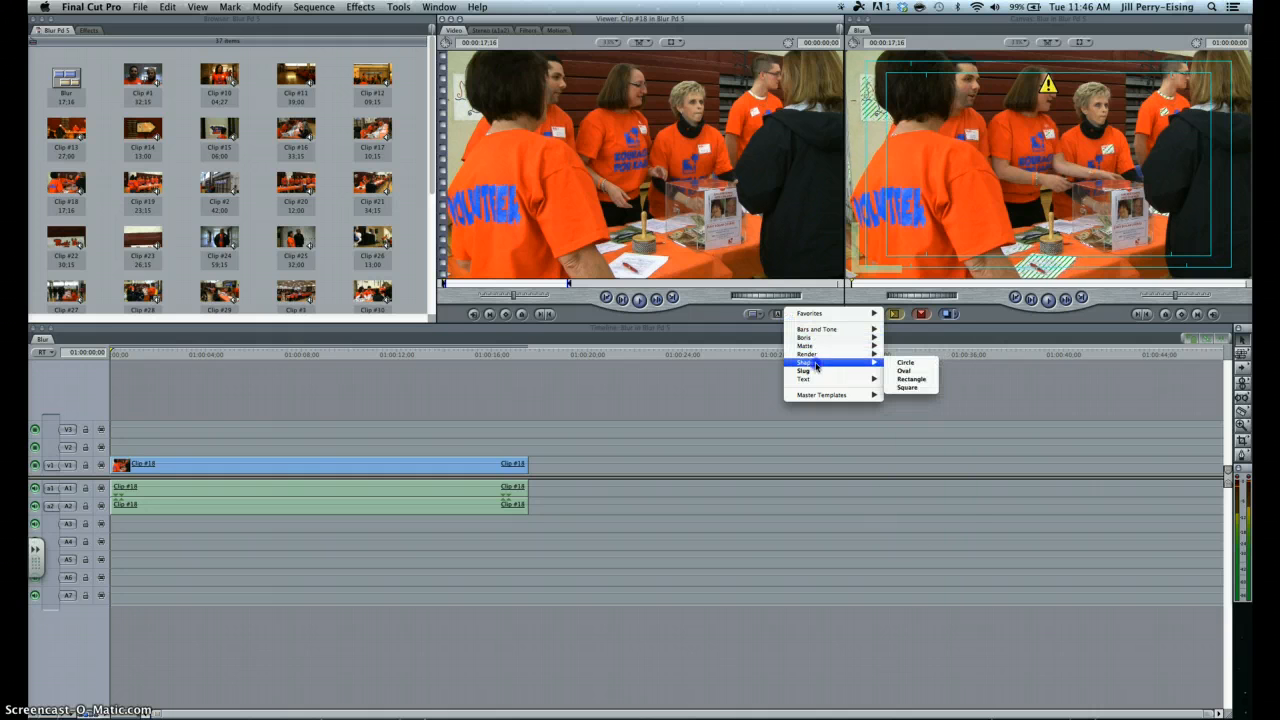
{"action": "left_click", "coordinate": [908, 371]}
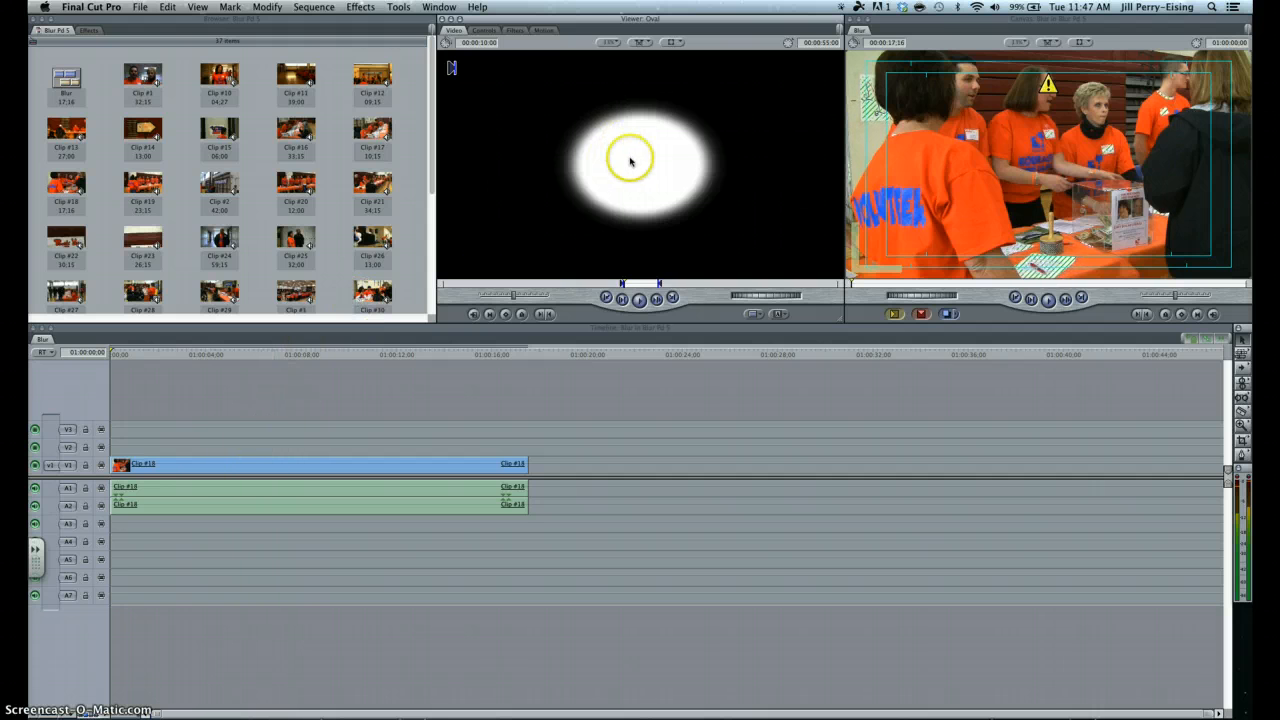
{"action": "left_click_drag", "start_coordinate": [630, 162], "coordinate": [1122, 260]}
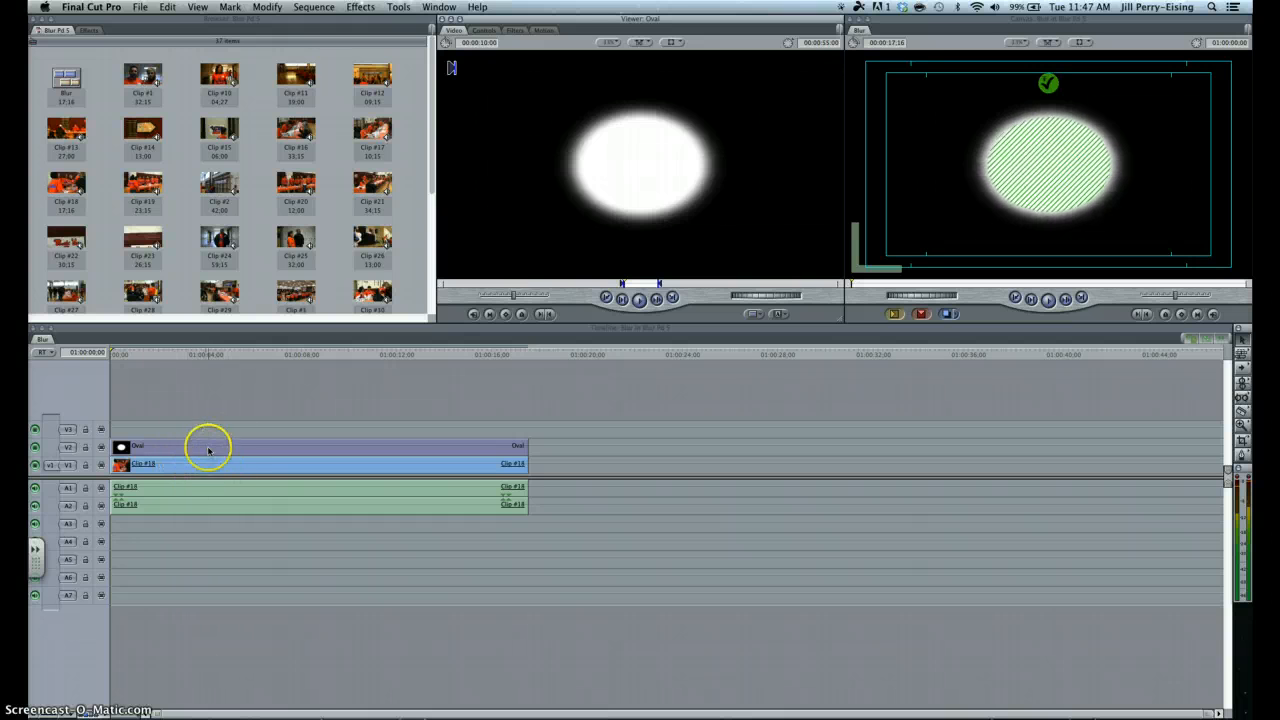
Step: Duplicate Clip #18 from track V1 onto track V3, directly above the oval and aligned with the original
{"action": "left_click", "coordinate": [205, 467]}
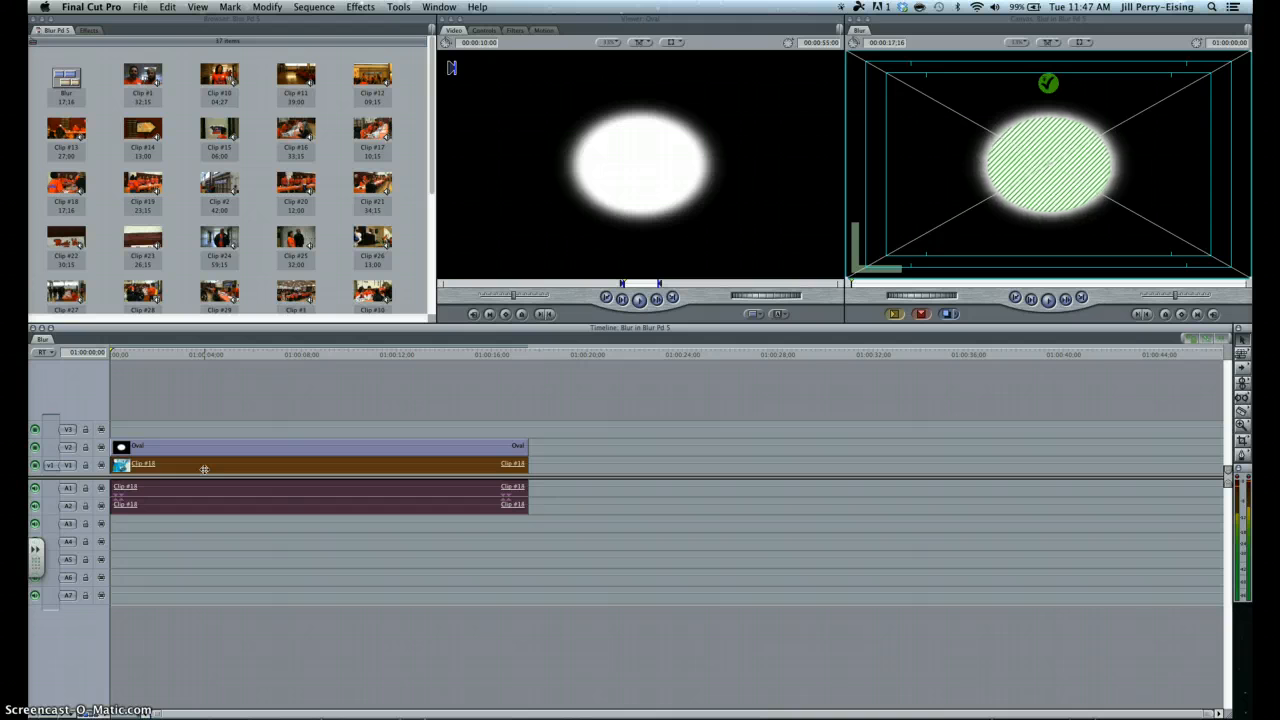
{"action": "left_click", "coordinate": [205, 466]}
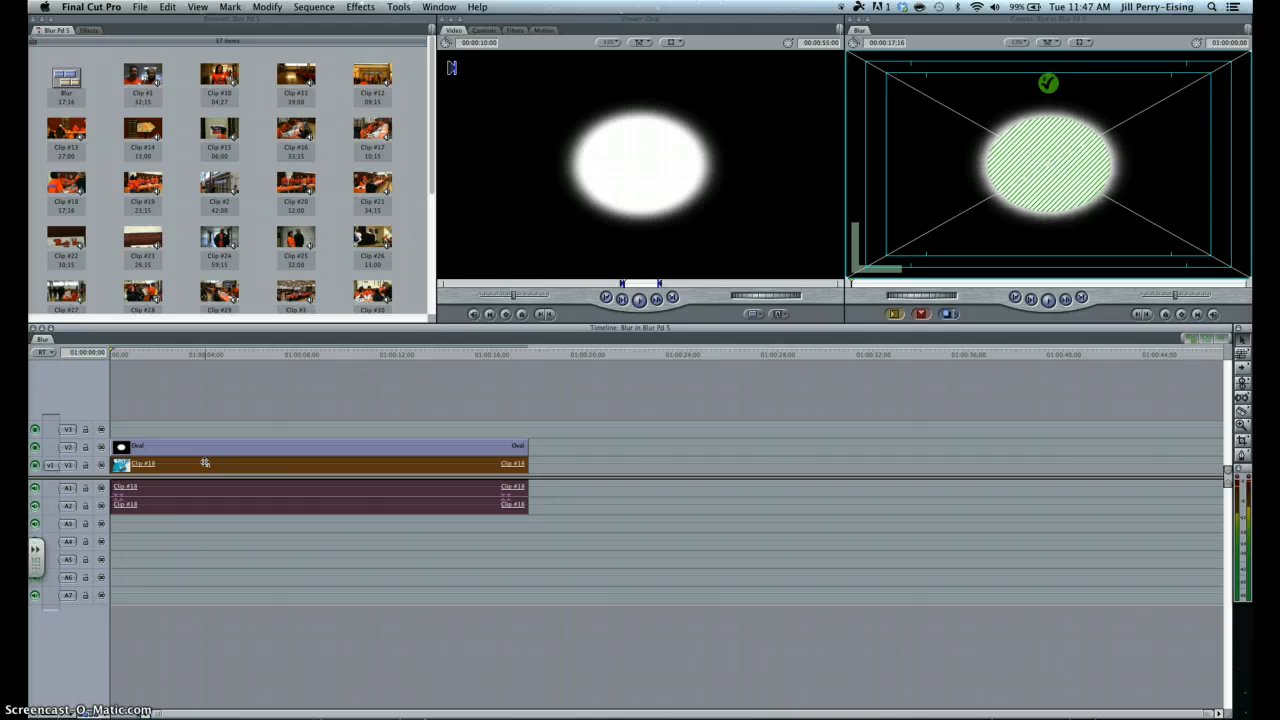
{"action": "left_click_drag", "start_coordinate": [205, 463], "coordinate": [205, 435]}
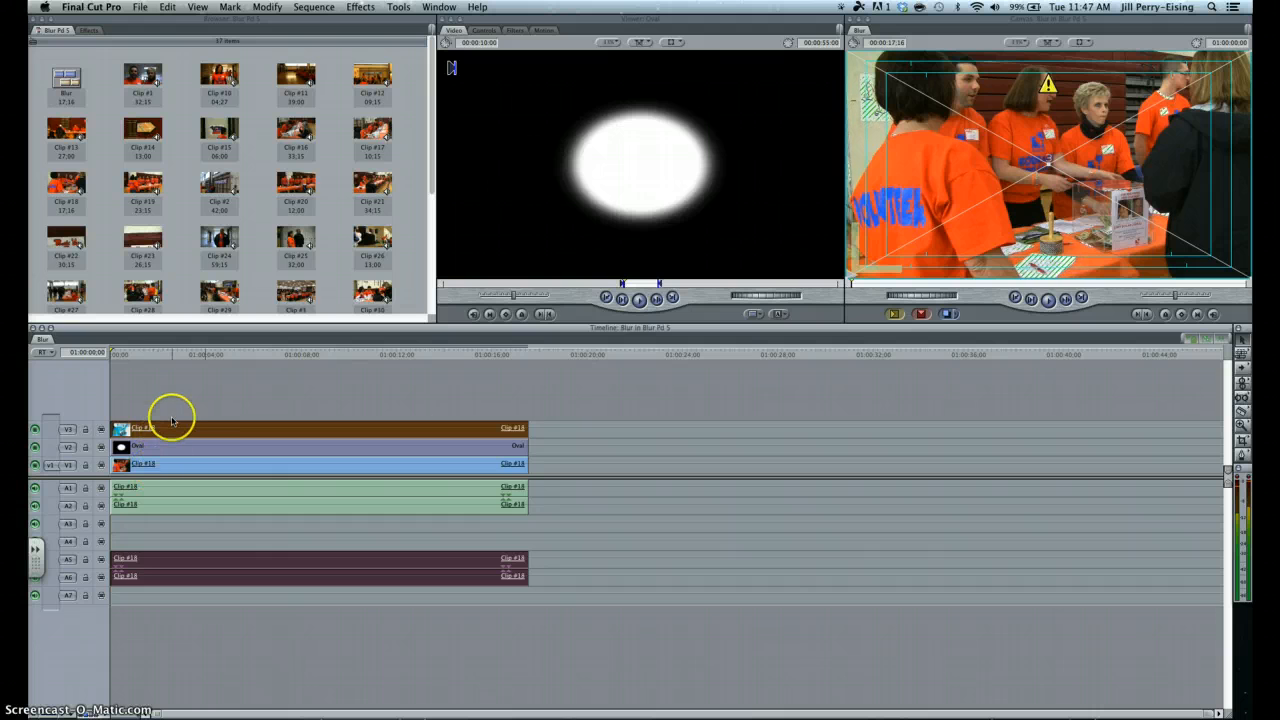
{"action": "left_click", "coordinate": [171, 420]}
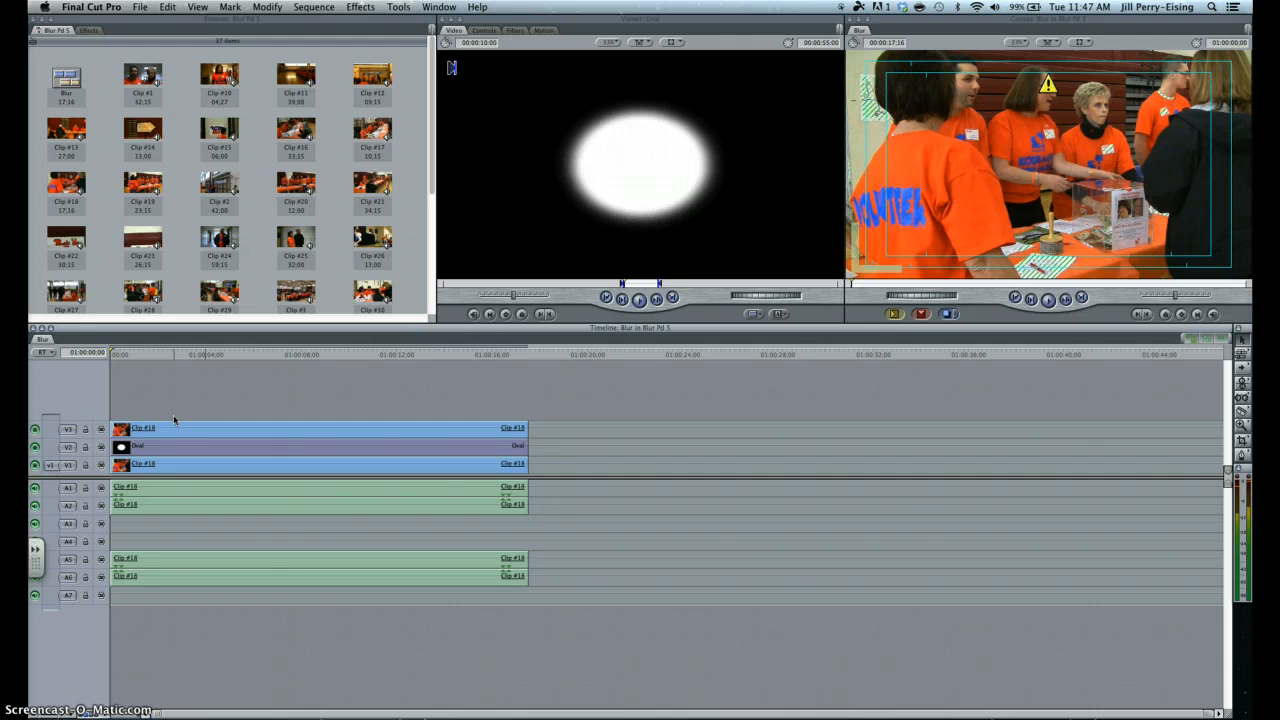
{"action": "left_click", "coordinate": [167, 416]}
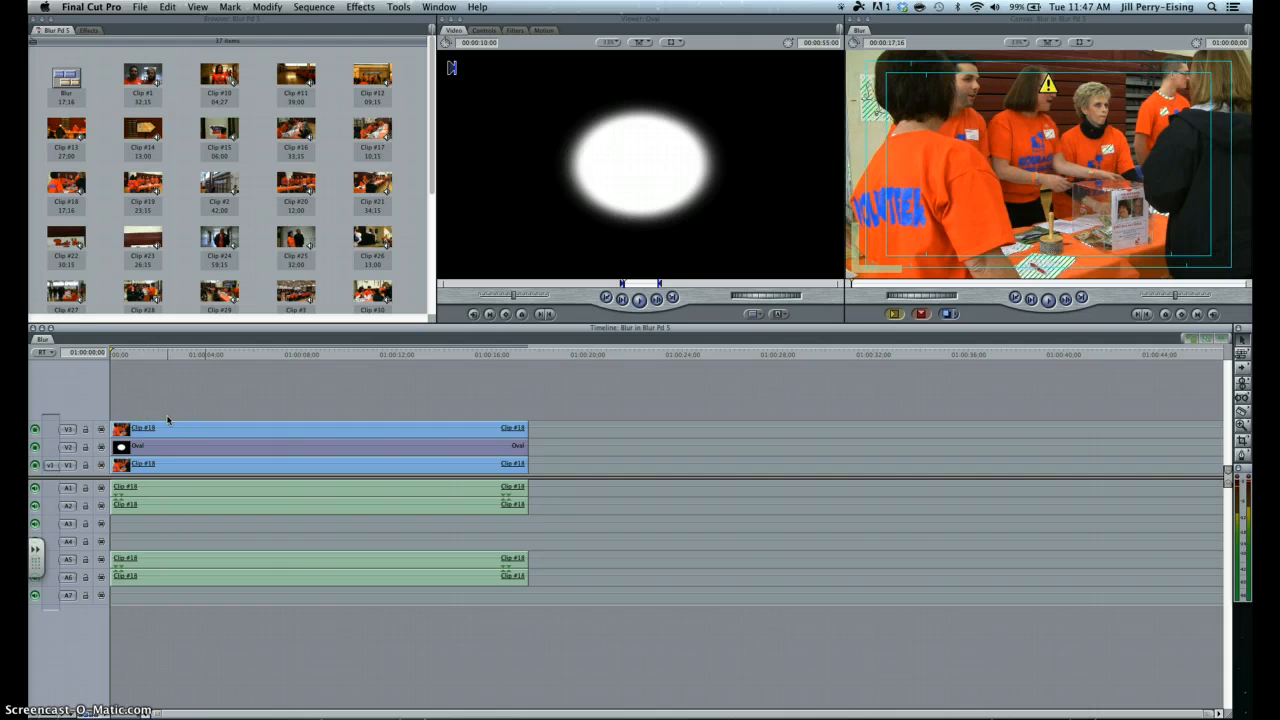
Step: Apply the Gaussian Blur video filter to the Clip #18 copy on track V3 and close the effects windows
{"action": "left_click", "coordinate": [89, 30]}
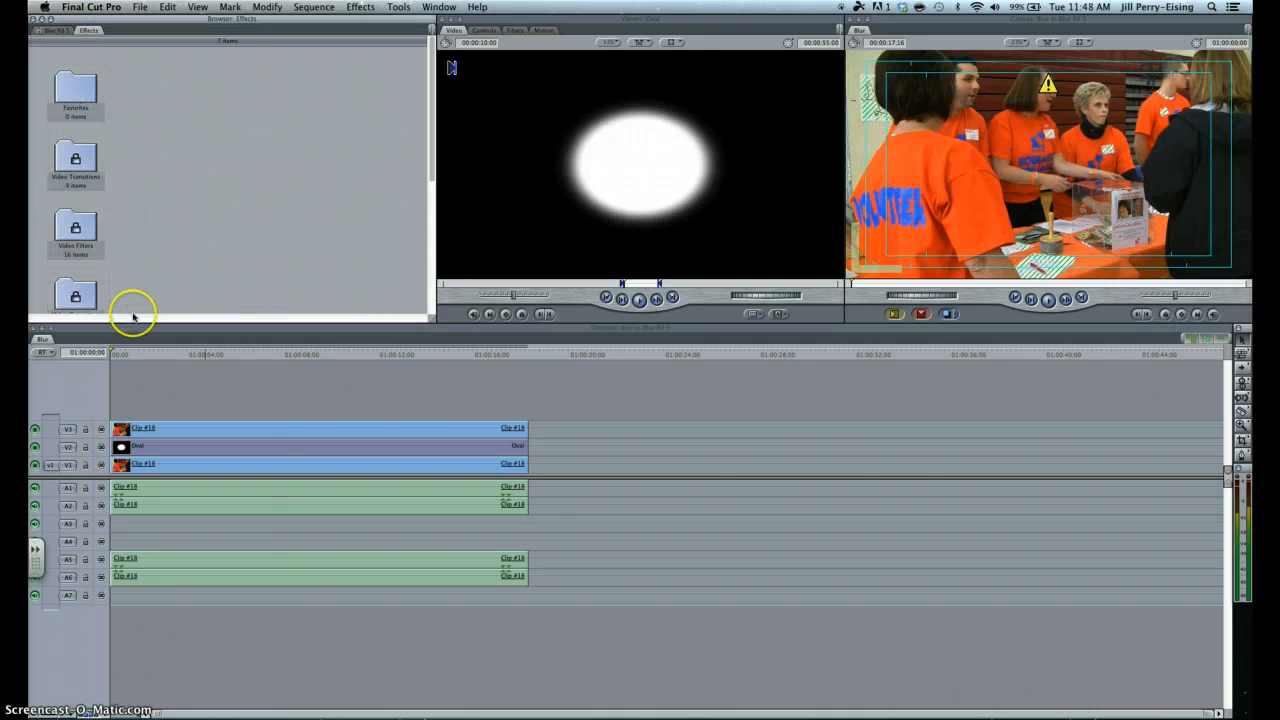
{"action": "left_click", "coordinate": [186, 434]}
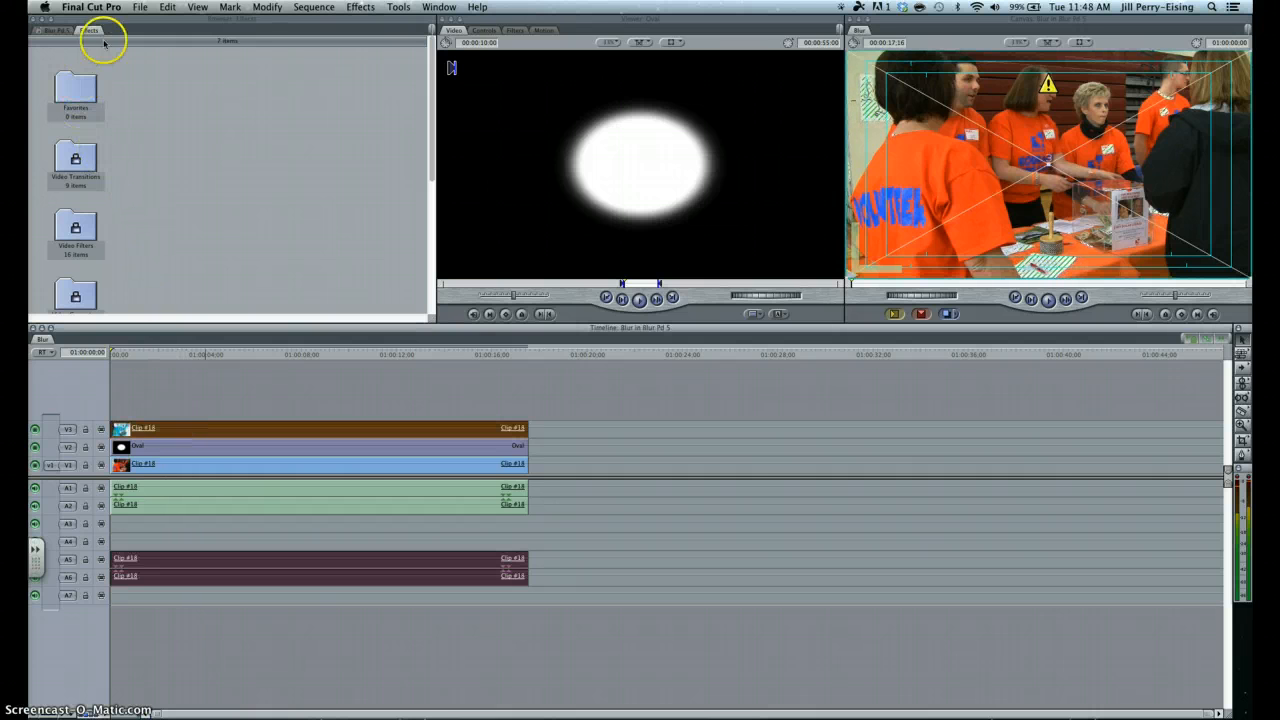
{"action": "double_click", "coordinate": [82, 224]}
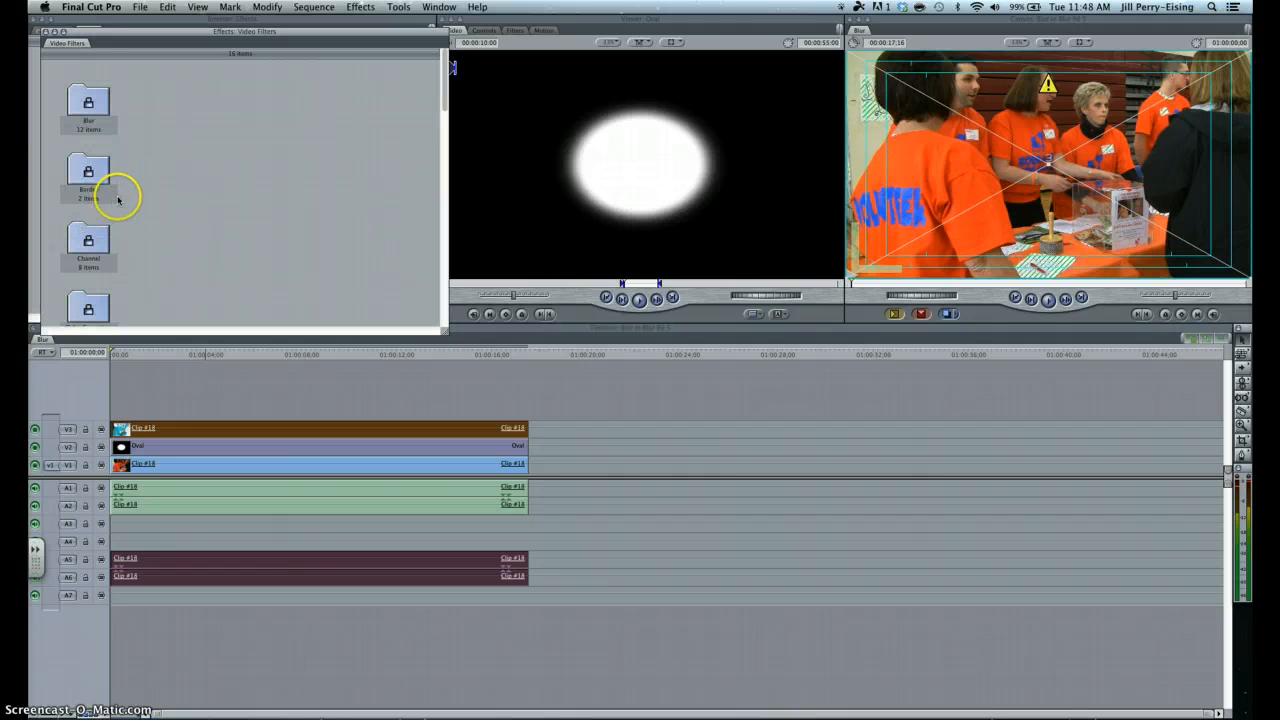
{"action": "double_click", "coordinate": [88, 102]}
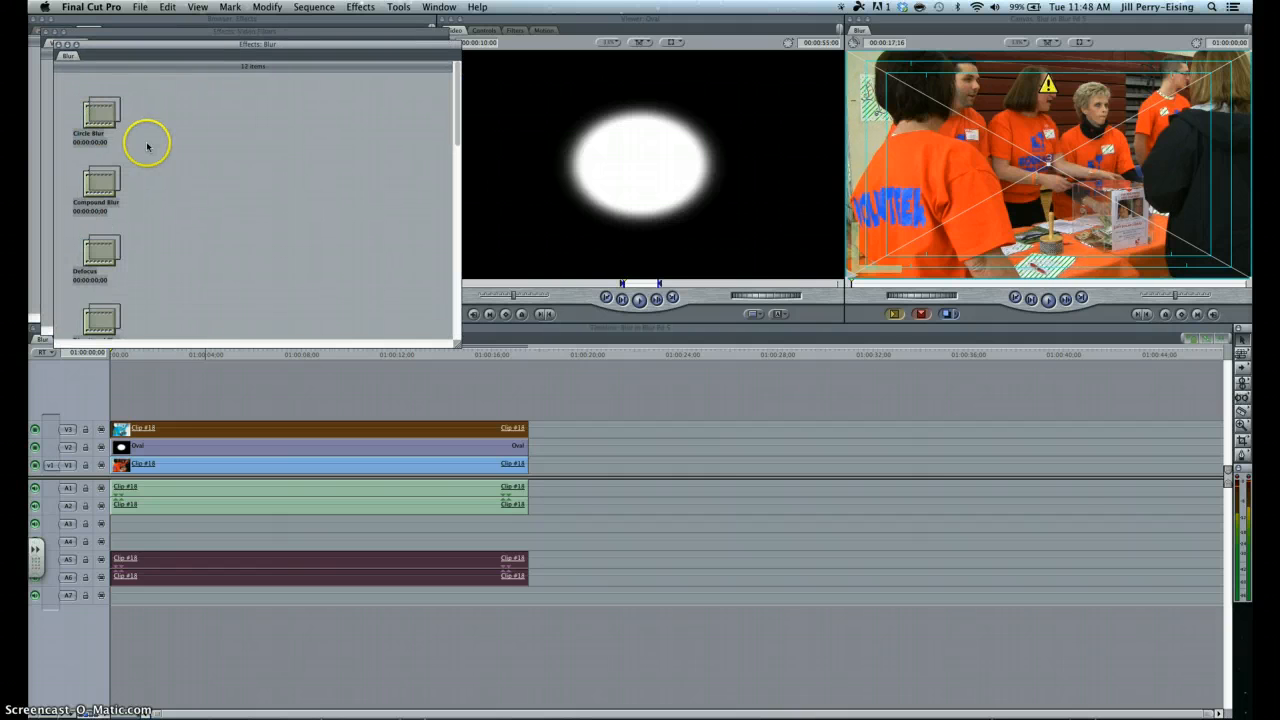
{"action": "scroll", "coordinate": [168, 142], "scroll_direction": "down", "scroll_amount": 3}
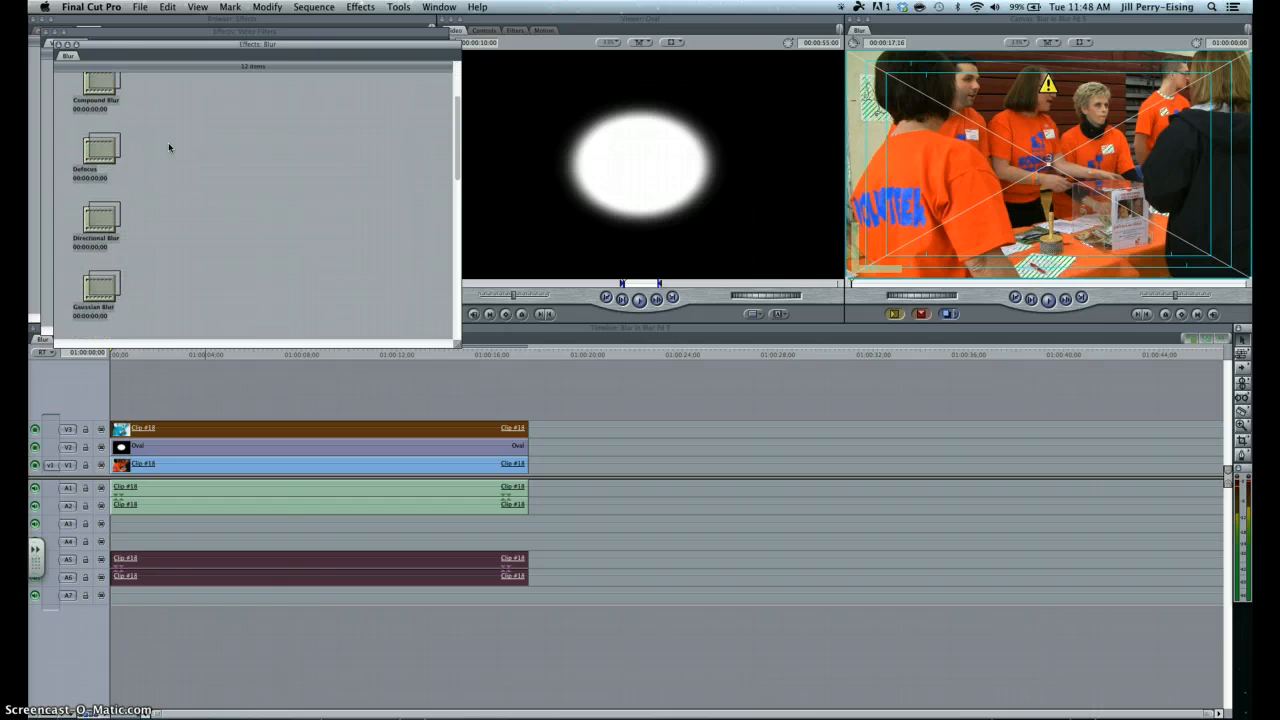
{"action": "scroll", "coordinate": [168, 142], "scroll_direction": "down", "scroll_amount": 2}
{"action": "left_click", "coordinate": [101, 240]}
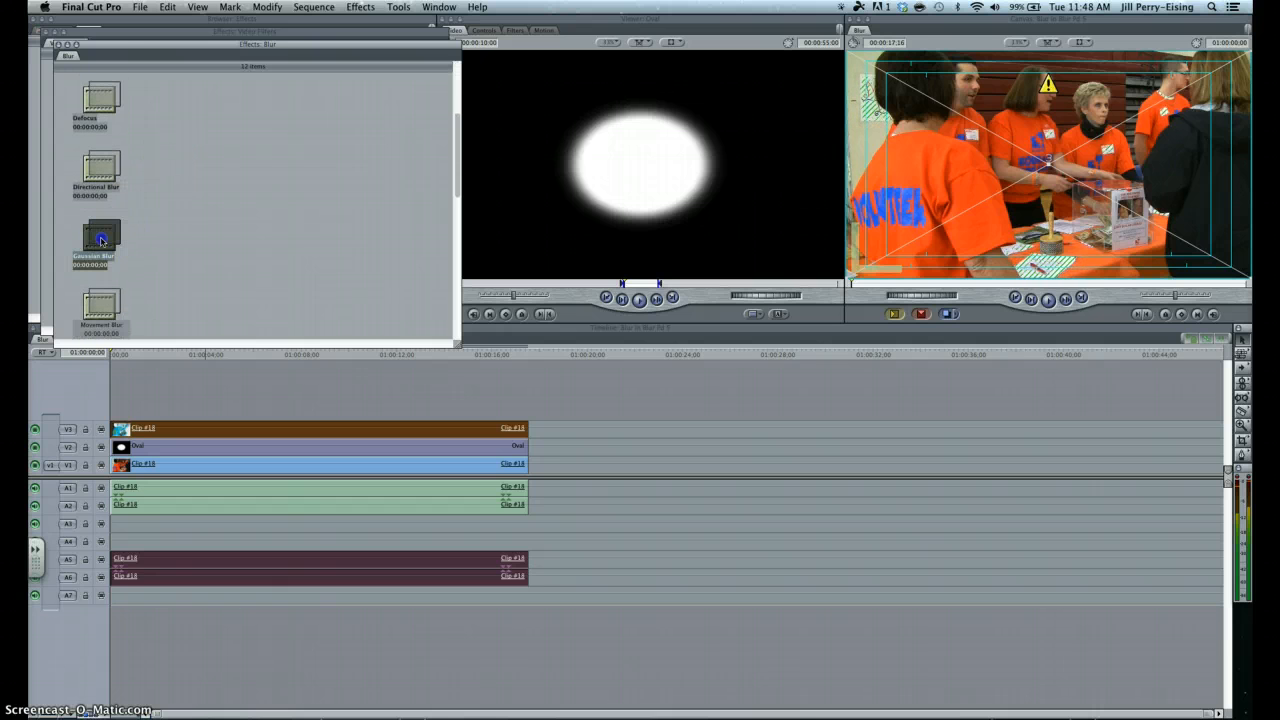
{"action": "left_click_drag", "start_coordinate": [101, 240], "coordinate": [198, 430]}
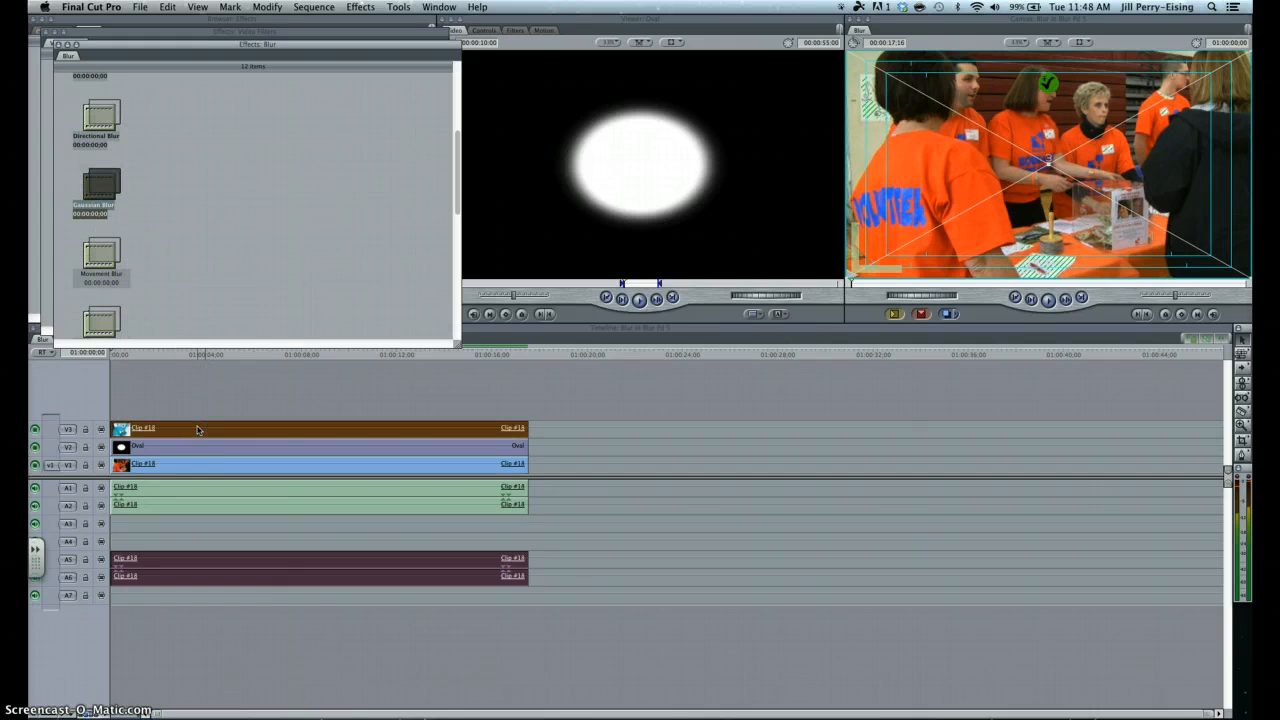
{"action": "left_click", "coordinate": [58, 46]}
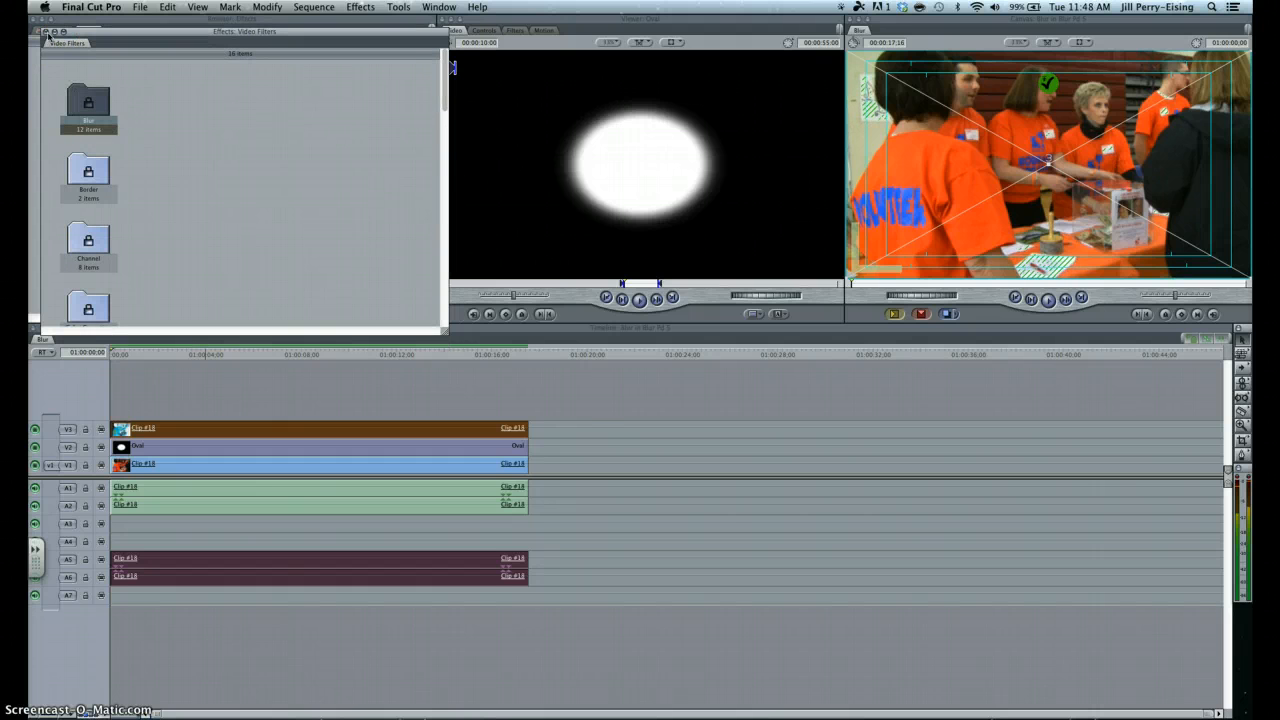
{"action": "left_click", "coordinate": [46, 33]}
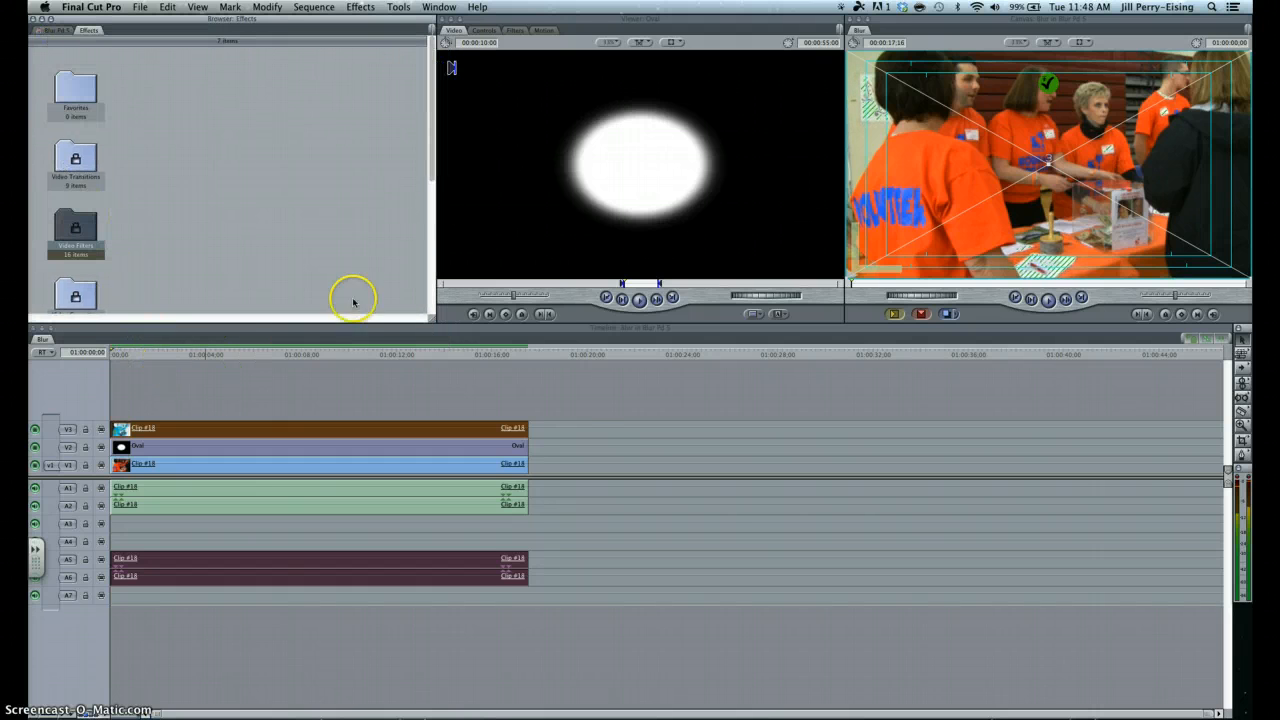
Step: Set the Gaussian Blur radius of the Clip #18 copy on track V3 to 81
{"action": "left_click", "coordinate": [520, 33]}
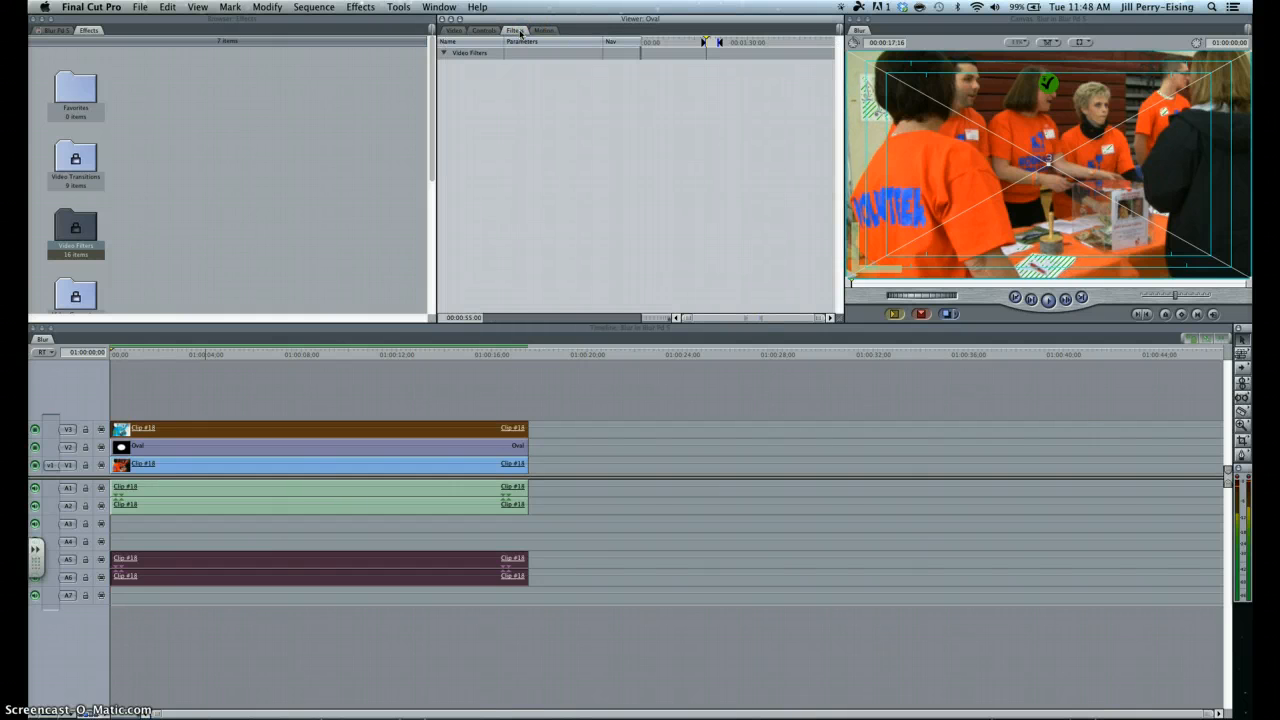
{"action": "double_click", "coordinate": [283, 428]}
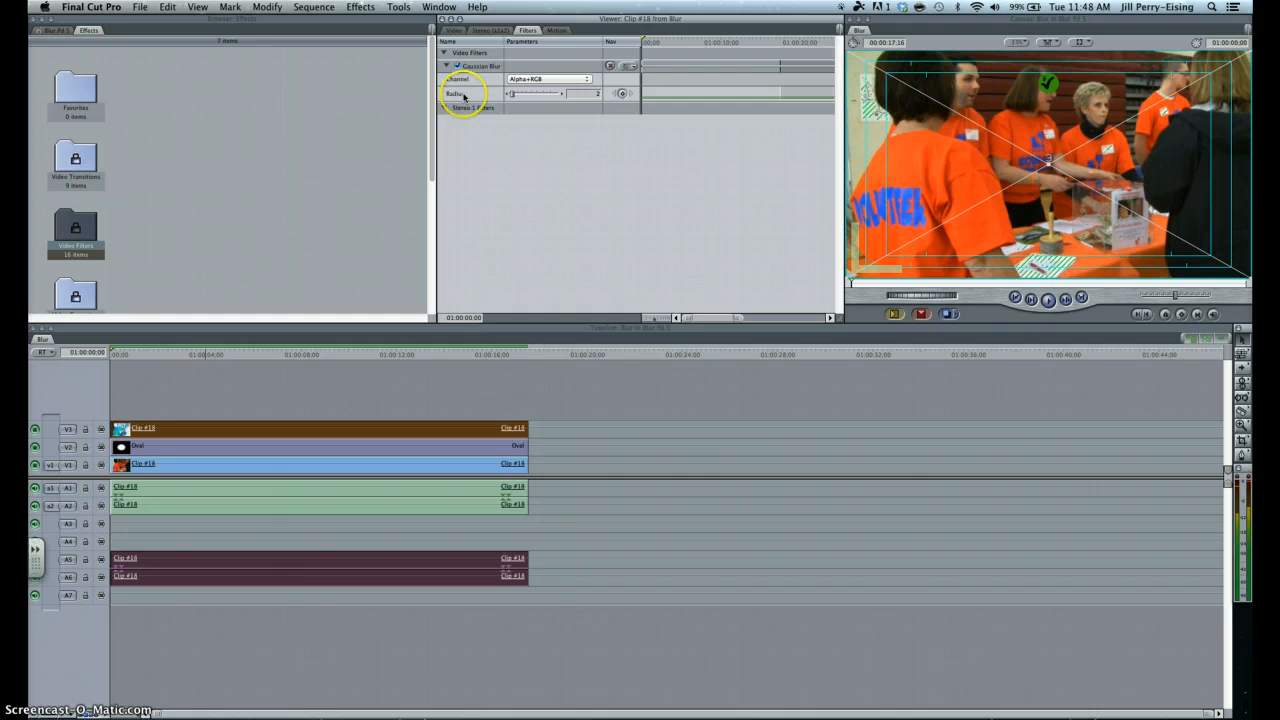
{"action": "left_click_drag", "start_coordinate": [514, 97], "coordinate": [557, 96]}
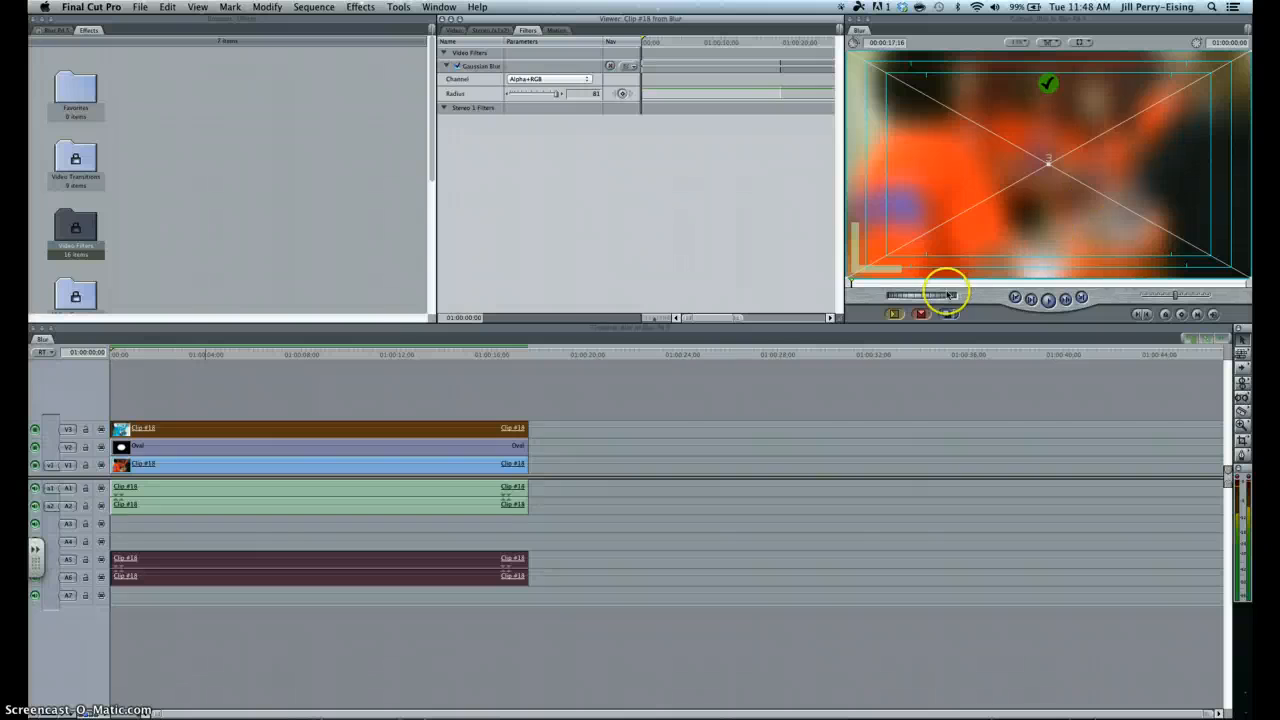
Step: Change the composite mode of the Clip #18 copy on track V3 to Travel Matte - Luma
{"action": "right_click", "coordinate": [264, 430]}
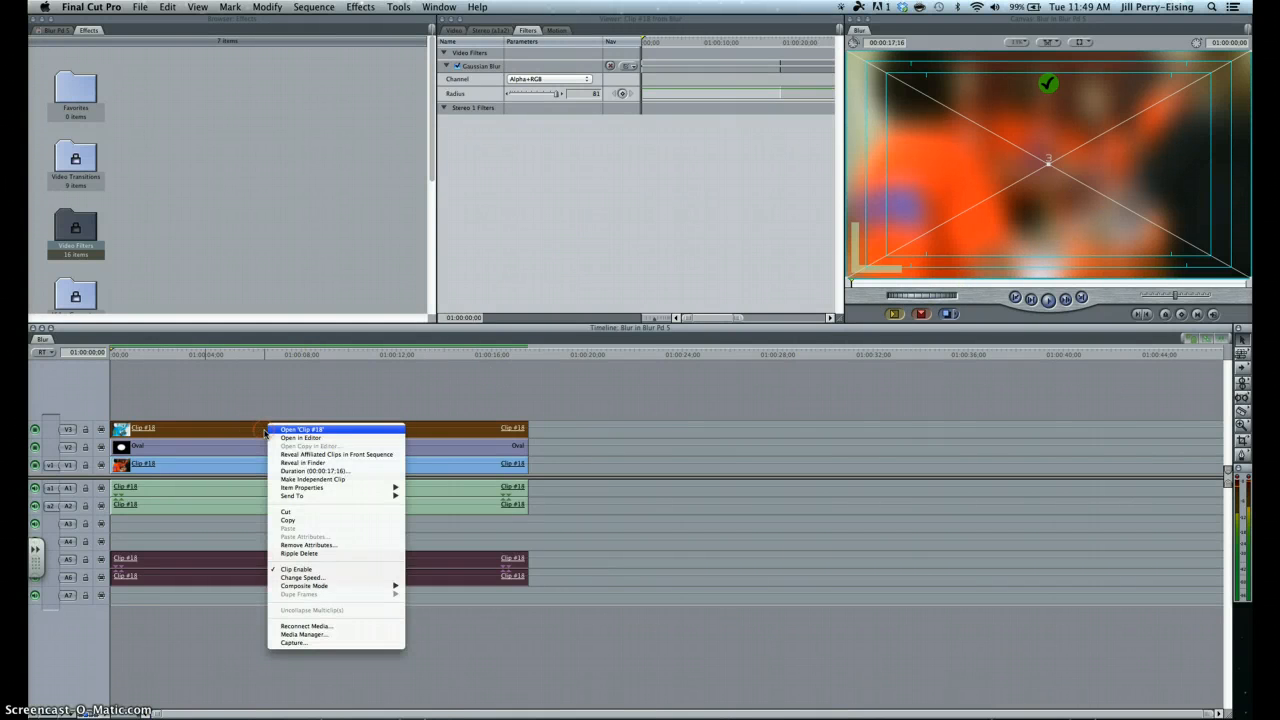
{"action": "mouse_move", "coordinate": [305, 587]}
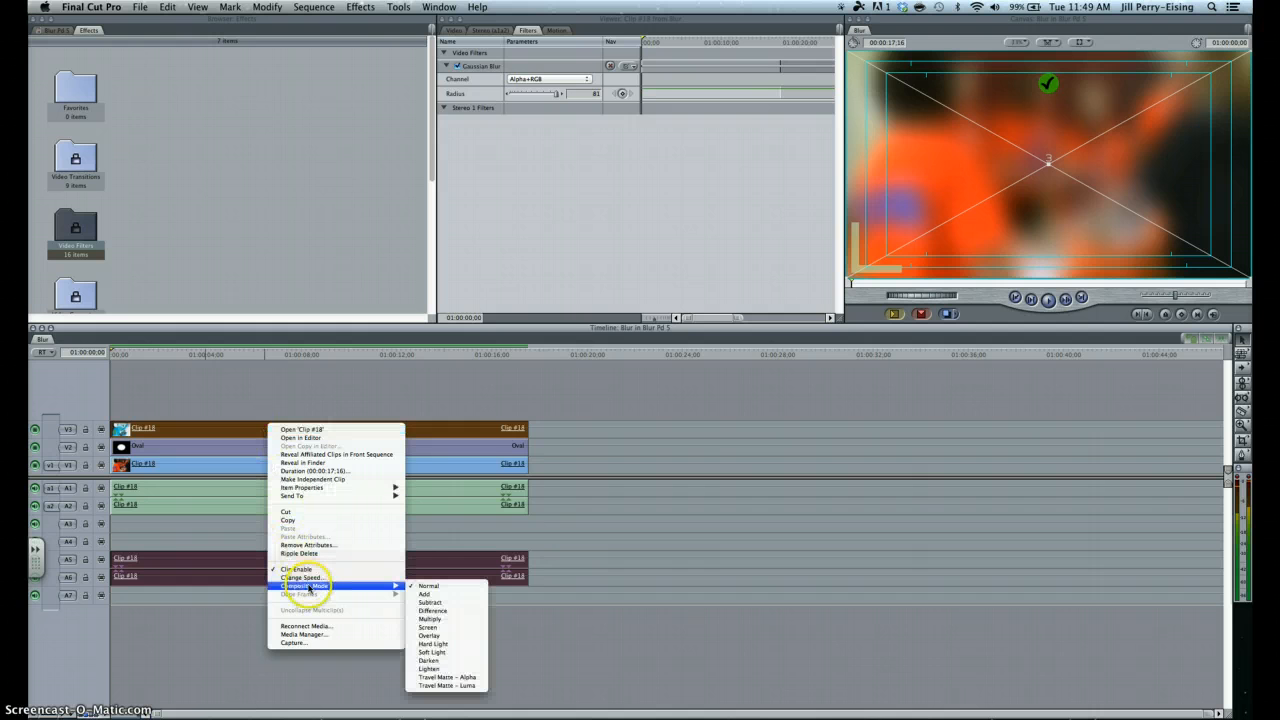
{"action": "left_click", "coordinate": [466, 686]}
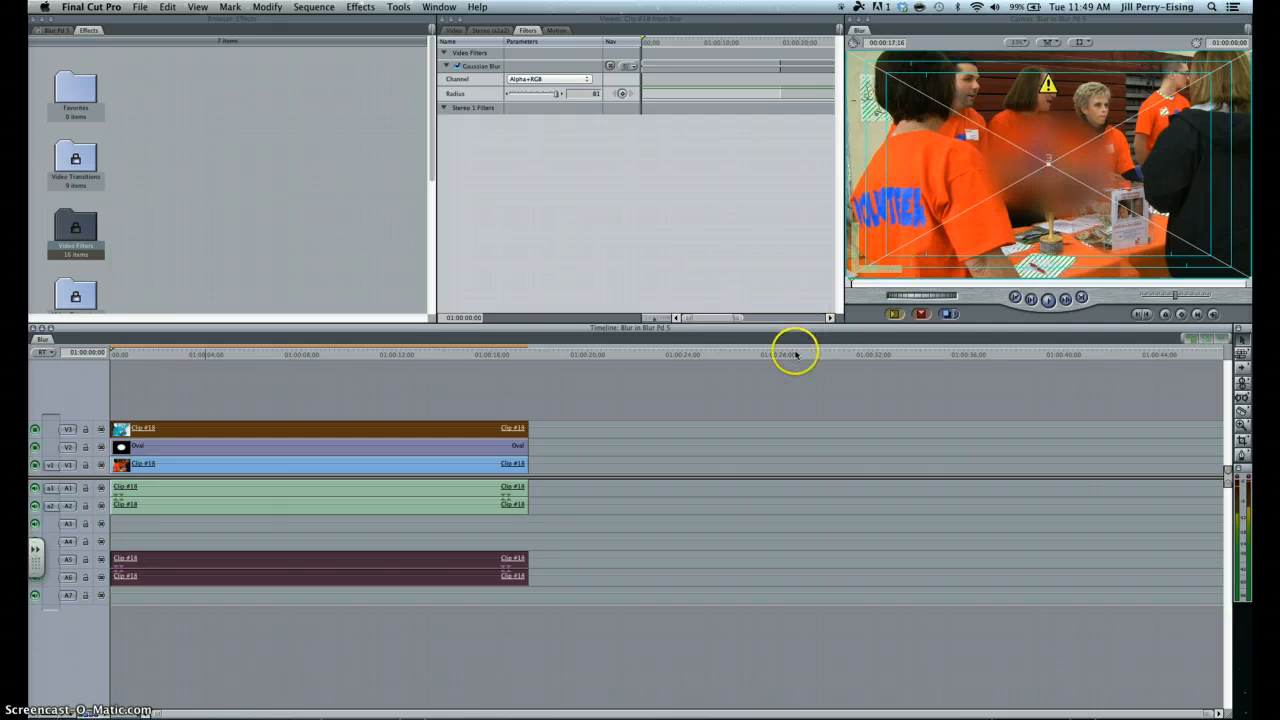
Step: Shrink the oval matte on track V2, rotate it upright and fit it over the face of the brown-haired woman in the middle
{"action": "left_click", "coordinate": [313, 450]}
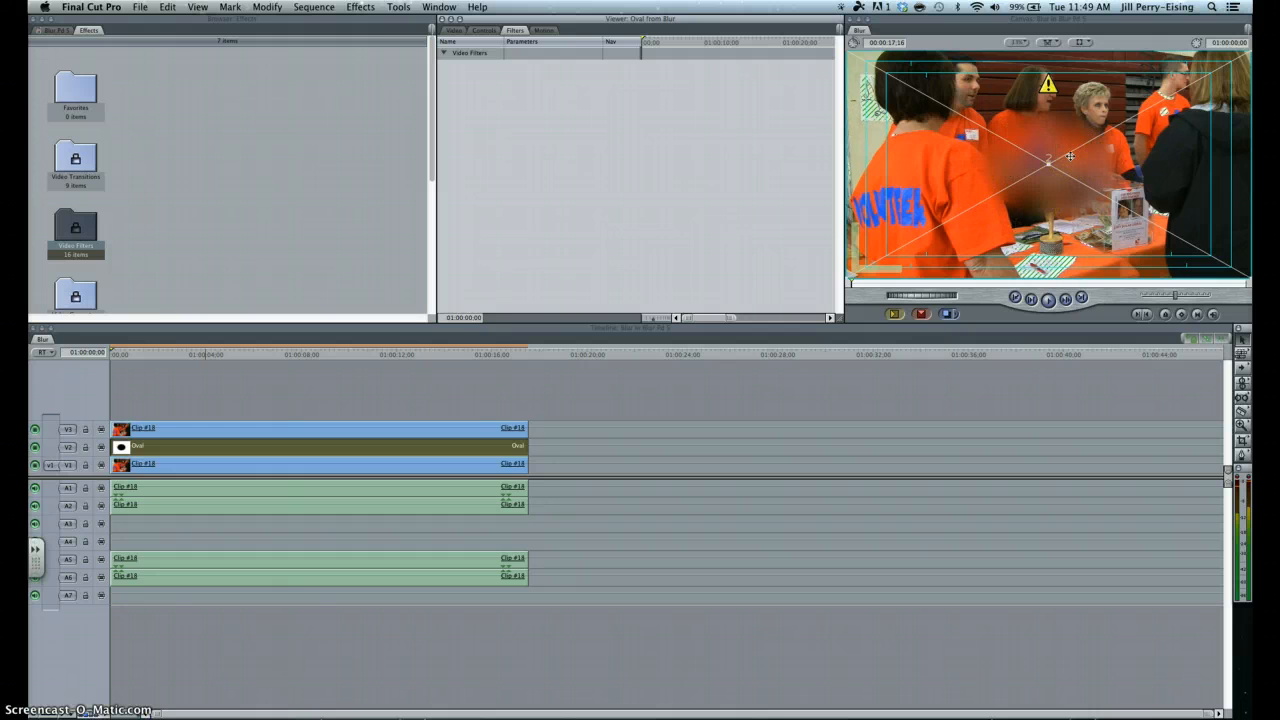
{"action": "left_click_drag", "start_coordinate": [891, 254], "coordinate": [998, 194]}
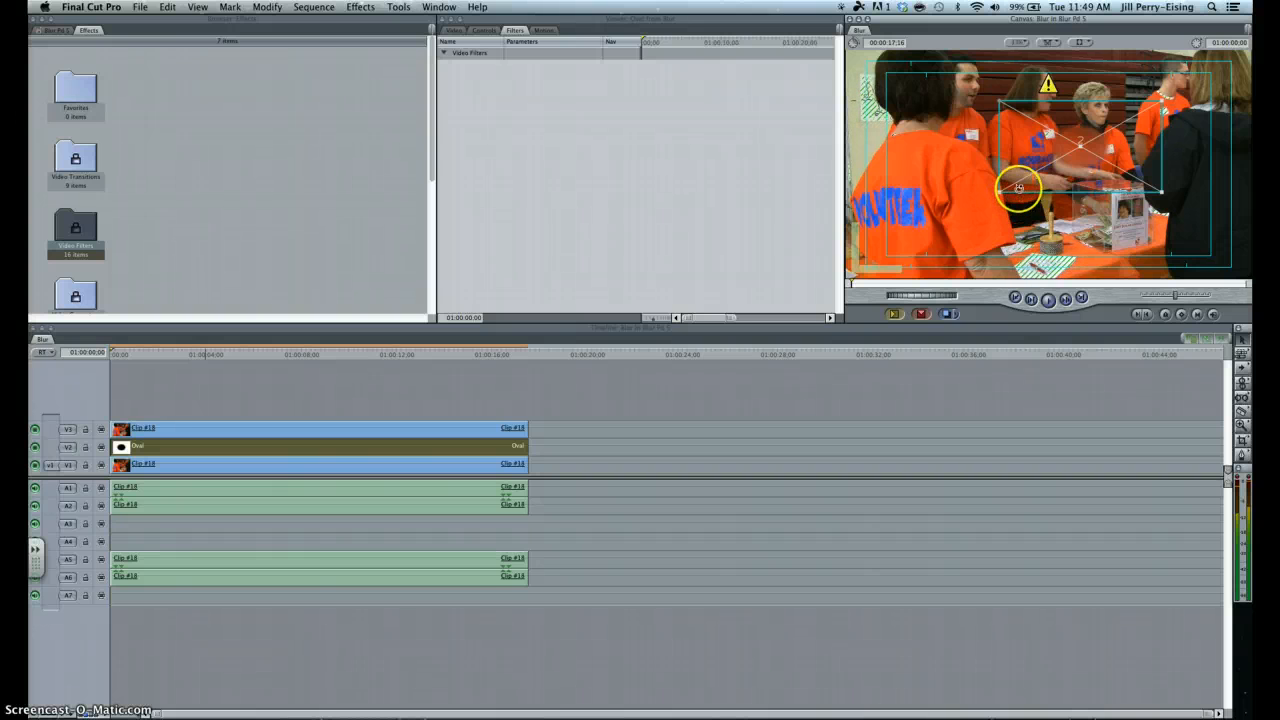
{"action": "left_click_drag", "start_coordinate": [1018, 192], "coordinate": [1124, 205]}
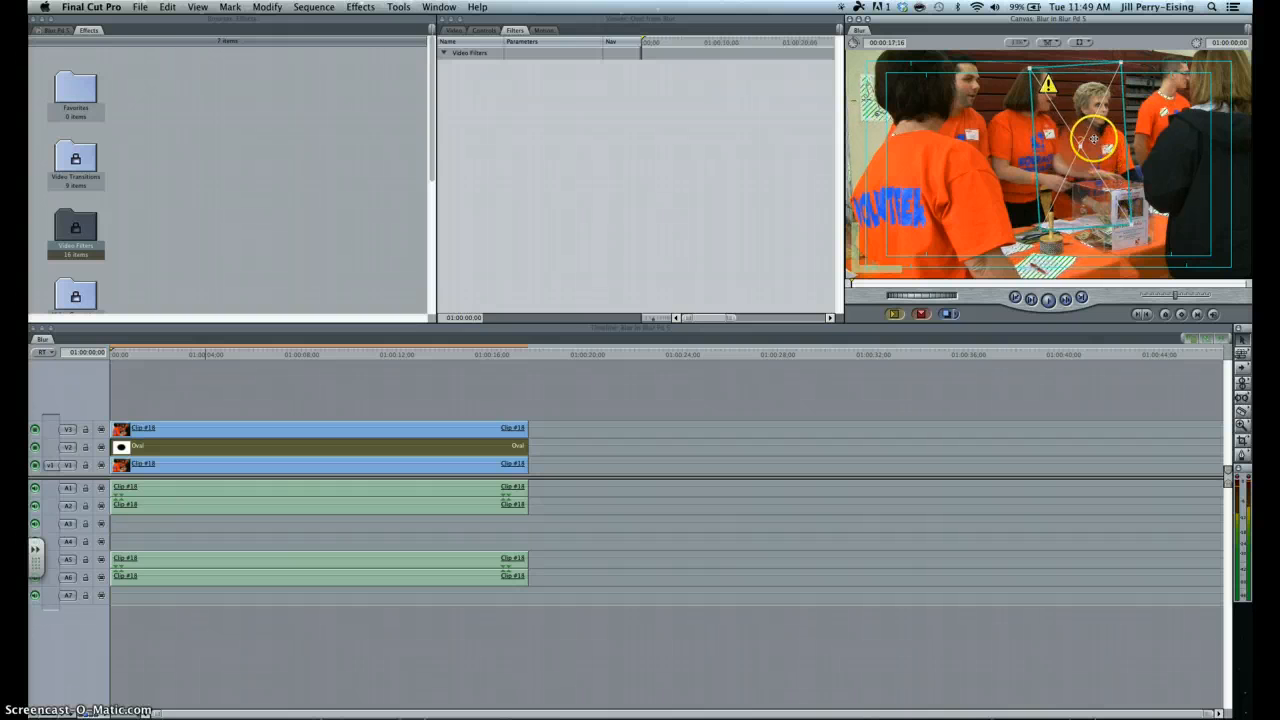
{"action": "left_click_drag", "start_coordinate": [1094, 152], "coordinate": [1052, 97]}
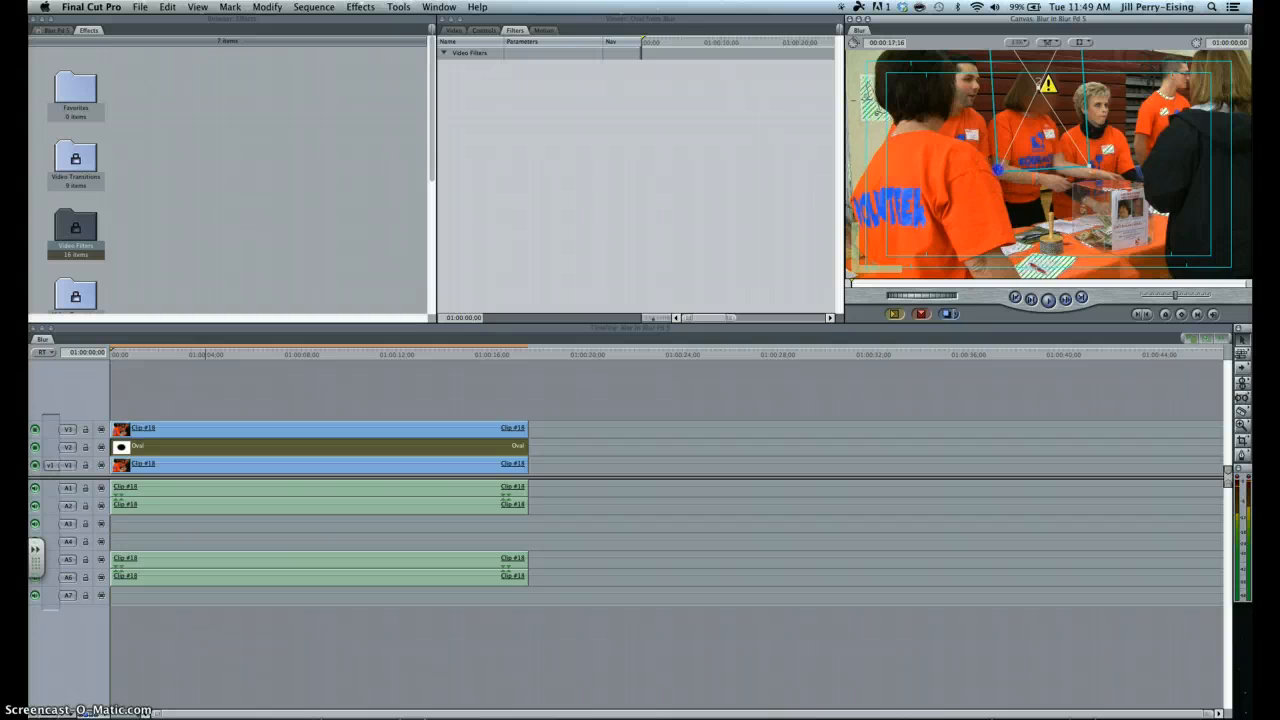
{"action": "left_click_drag", "start_coordinate": [998, 170], "coordinate": [988, 185]}
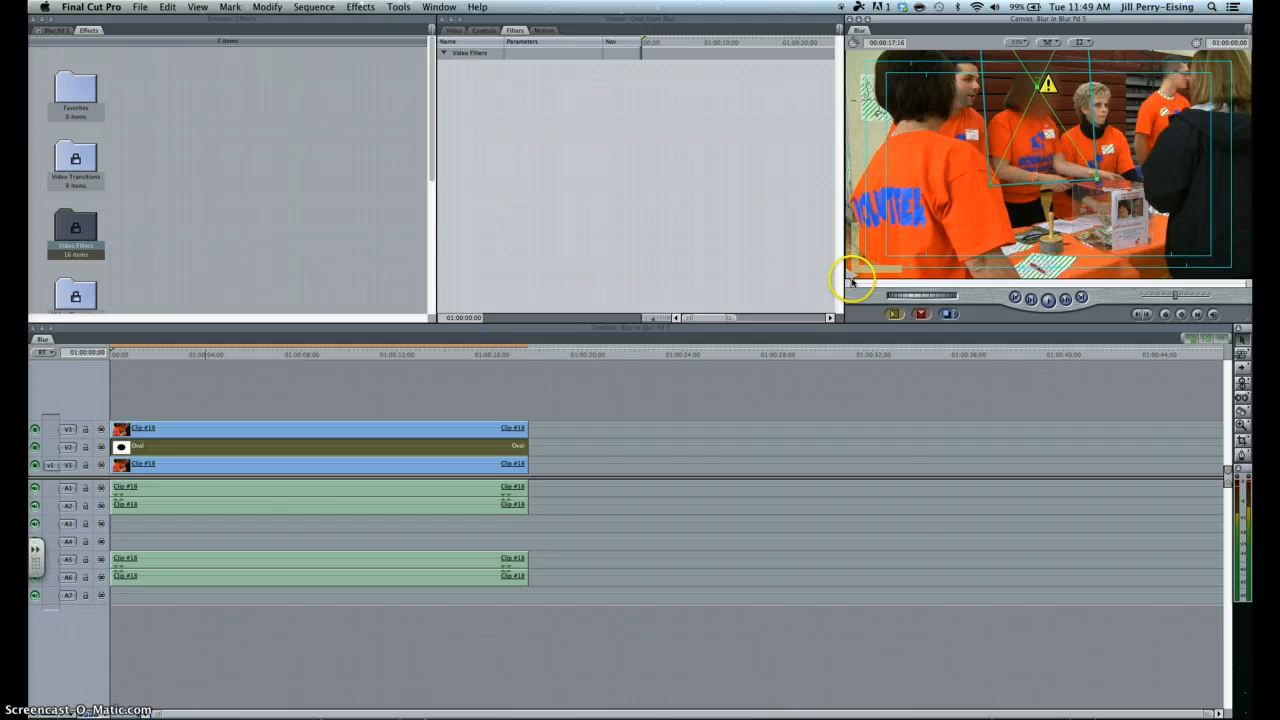
Step: Keyframe the oval matte over the middle woman's face at 01:00:00;06 and 01:00:00;20, moving it down as she leans forward
{"action": "left_click_drag", "start_coordinate": [852, 281], "coordinate": [855, 283]}
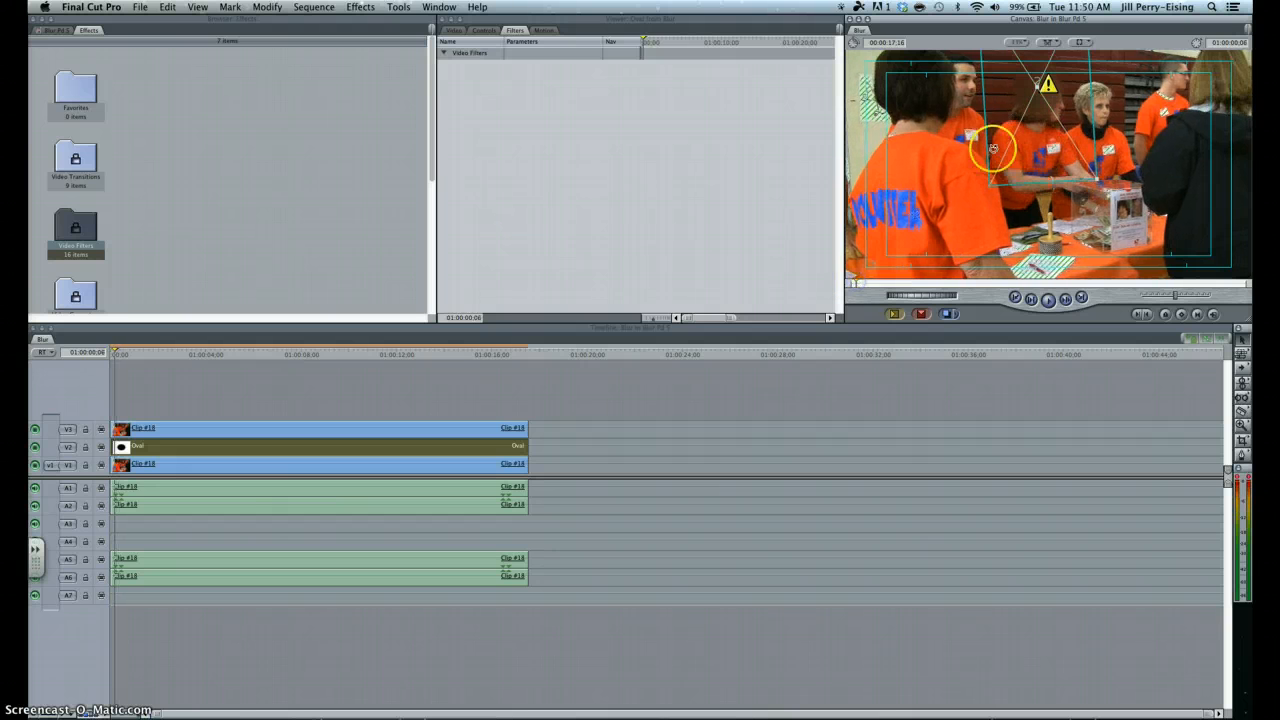
{"action": "left_click_drag", "start_coordinate": [1036, 101], "coordinate": [1047, 113]}
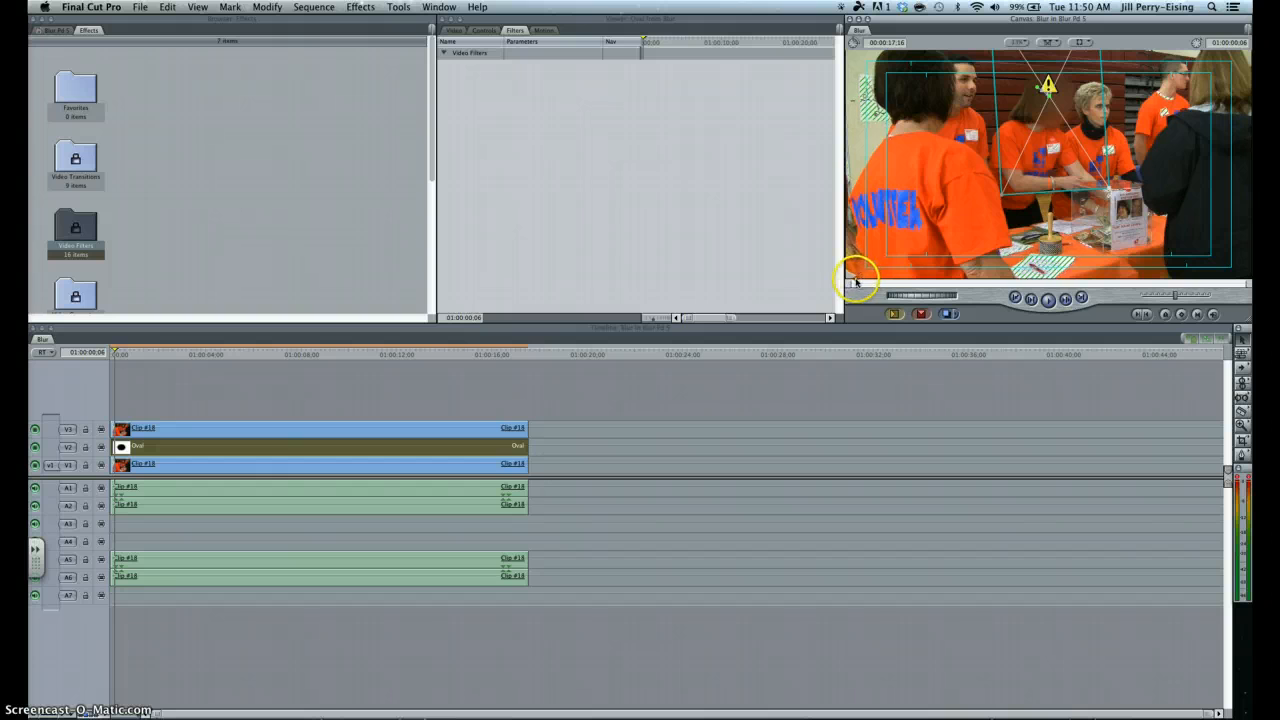
{"action": "left_click_drag", "start_coordinate": [857, 281], "coordinate": [866, 282]}
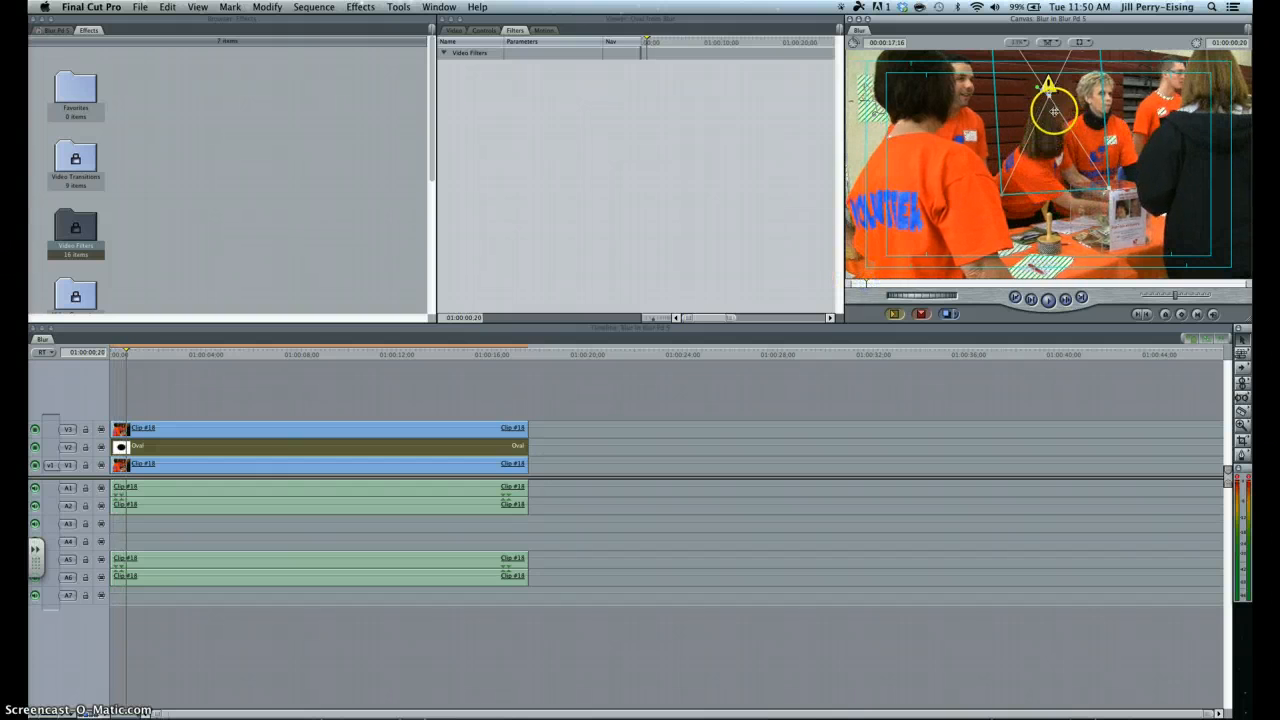
{"action": "left_click_drag", "start_coordinate": [1053, 111], "coordinate": [1059, 132]}
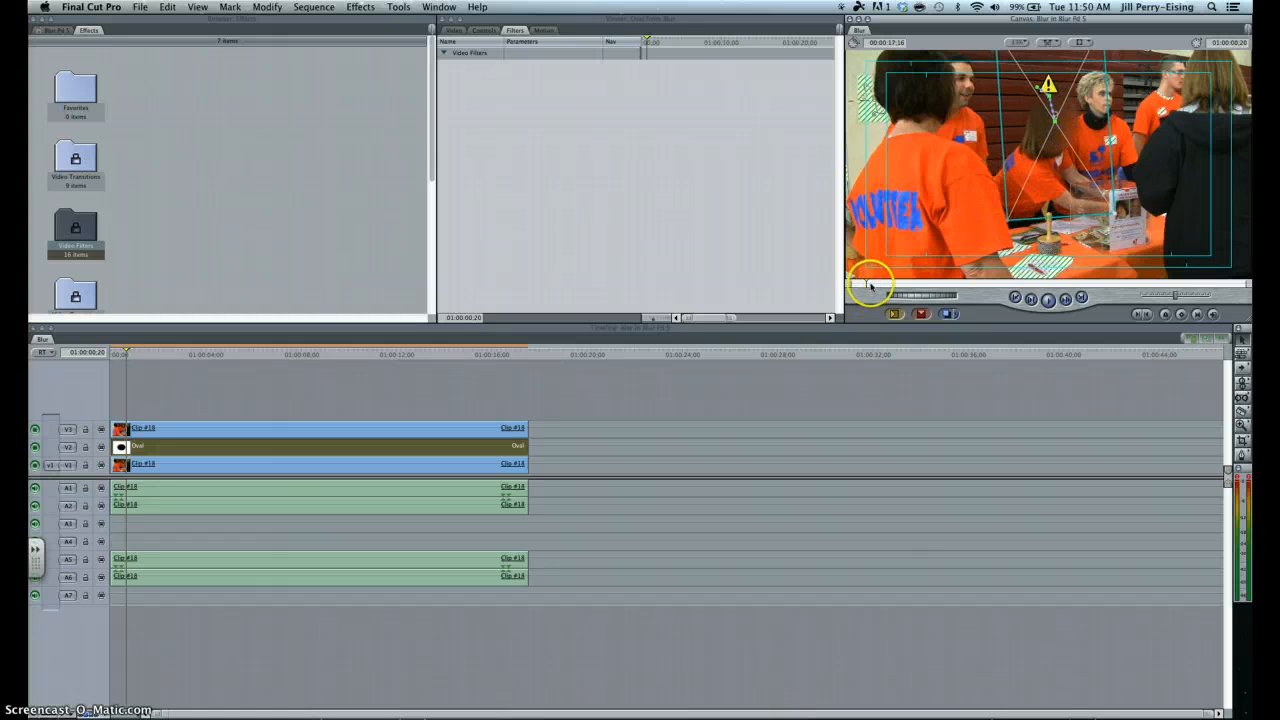
Step: Reposition the oval matte over the same woman's face at 01:00:01;28 and 01:00:04;17 to follow her movement
{"action": "left_click_drag", "start_coordinate": [868, 283], "coordinate": [895, 284]}
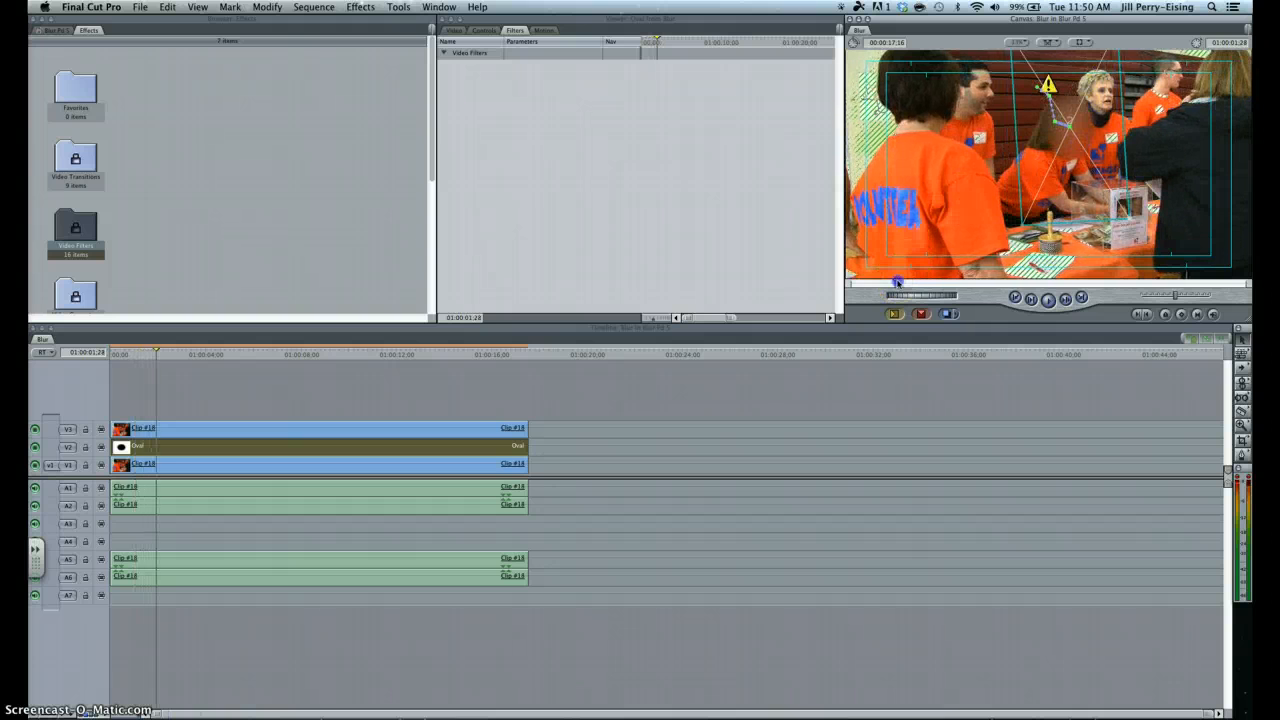
{"action": "left_click_drag", "start_coordinate": [895, 283], "coordinate": [953, 284]}
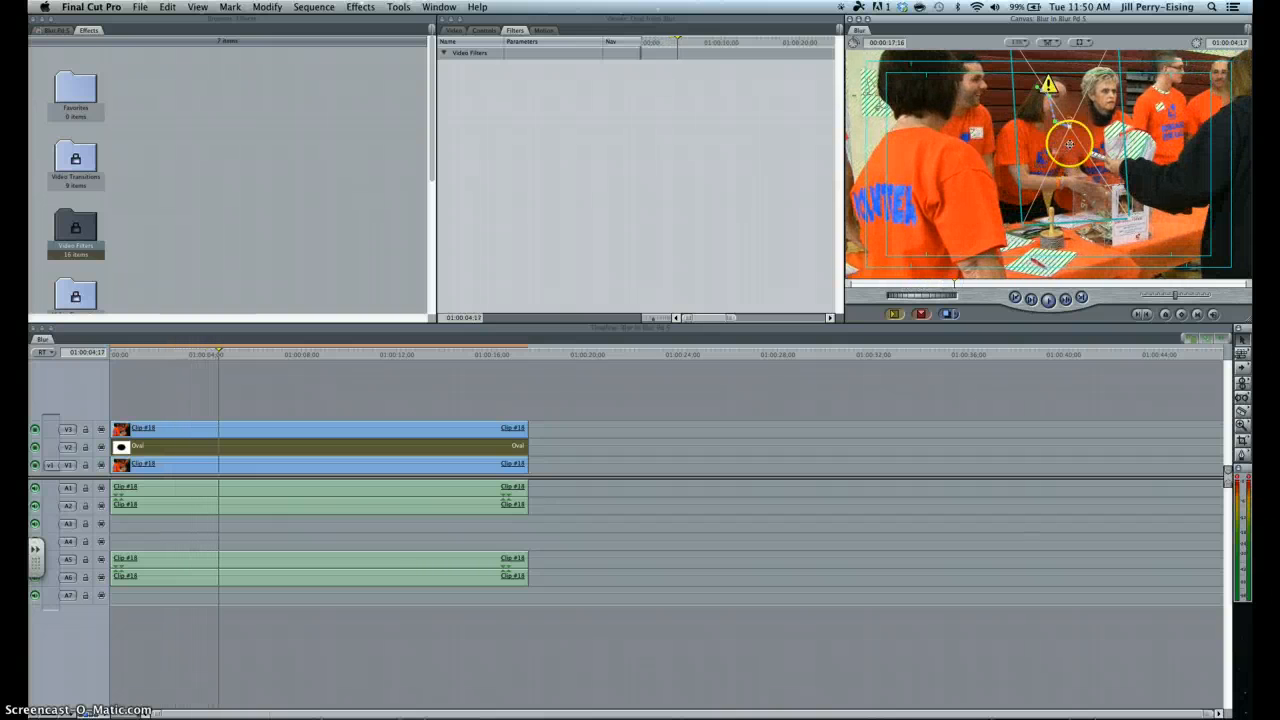
{"action": "left_click_drag", "start_coordinate": [1069, 145], "coordinate": [1068, 140]}
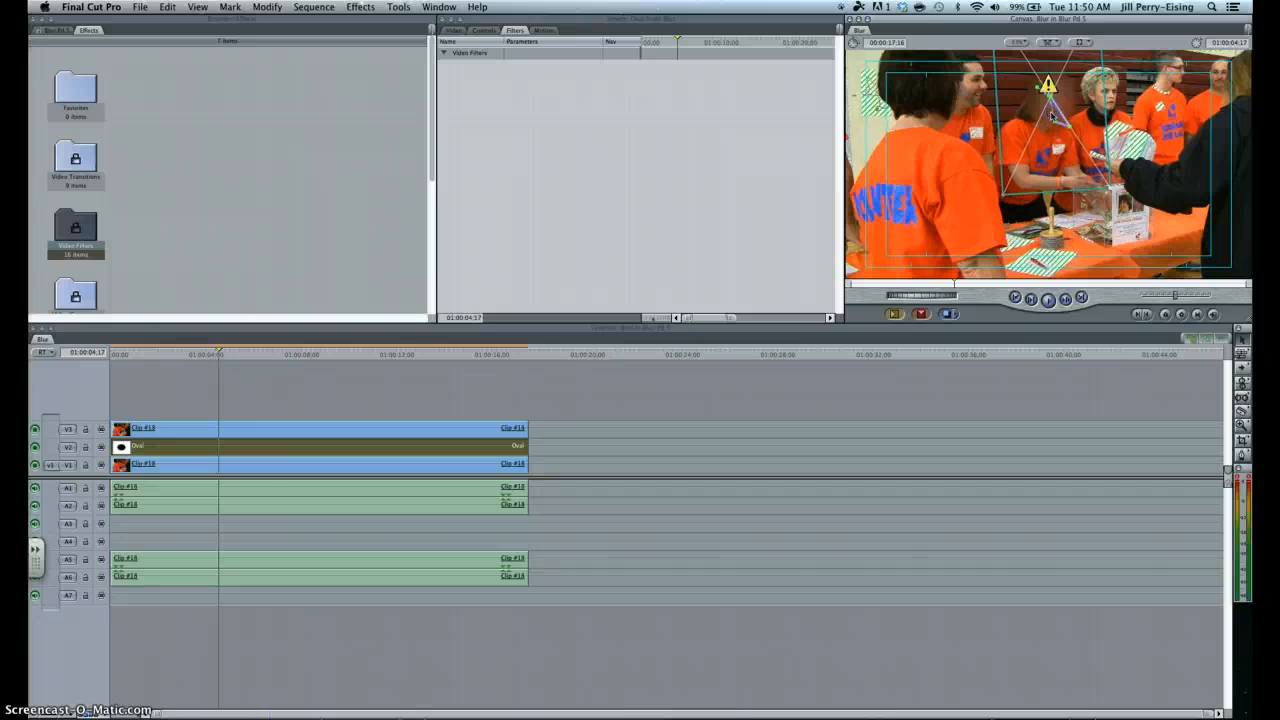
Step: Shift the oval matte to stay on the woman's face at 01:00:06;10 and 01:00:07;01
{"action": "left_click_drag", "start_coordinate": [955, 282], "coordinate": [995, 284]}
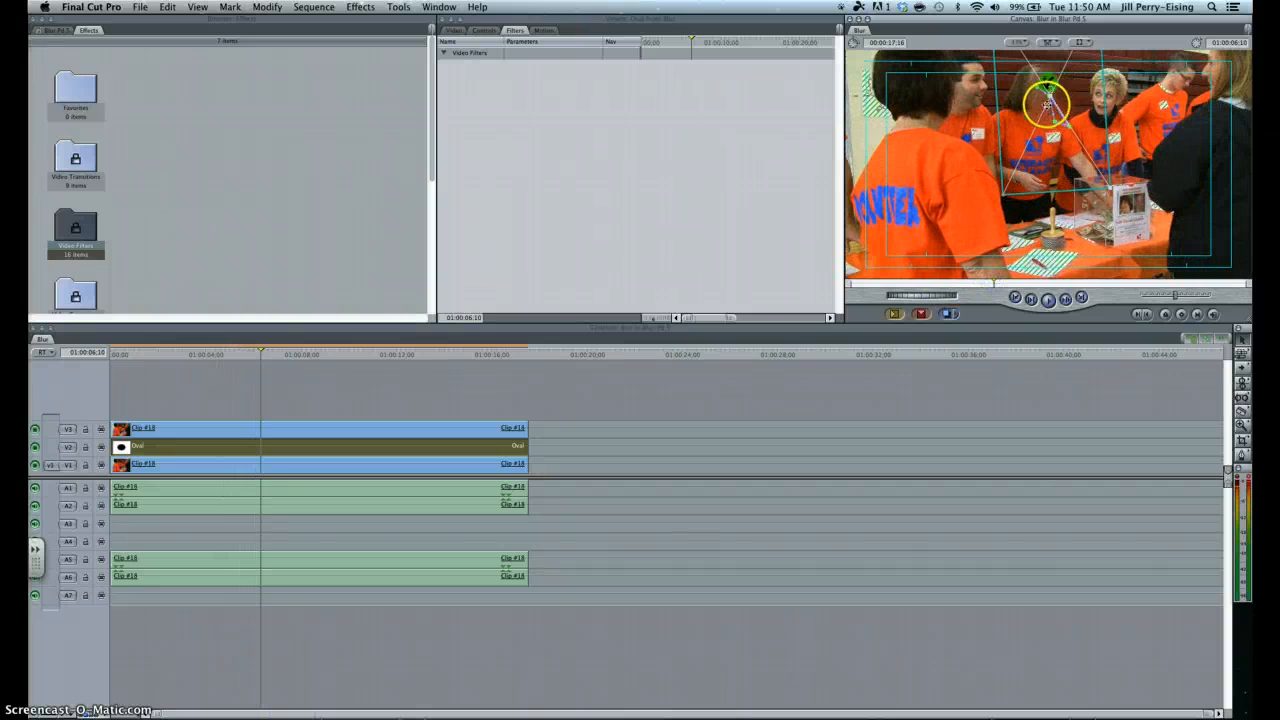
{"action": "left_click_drag", "start_coordinate": [1047, 103], "coordinate": [1046, 103]}
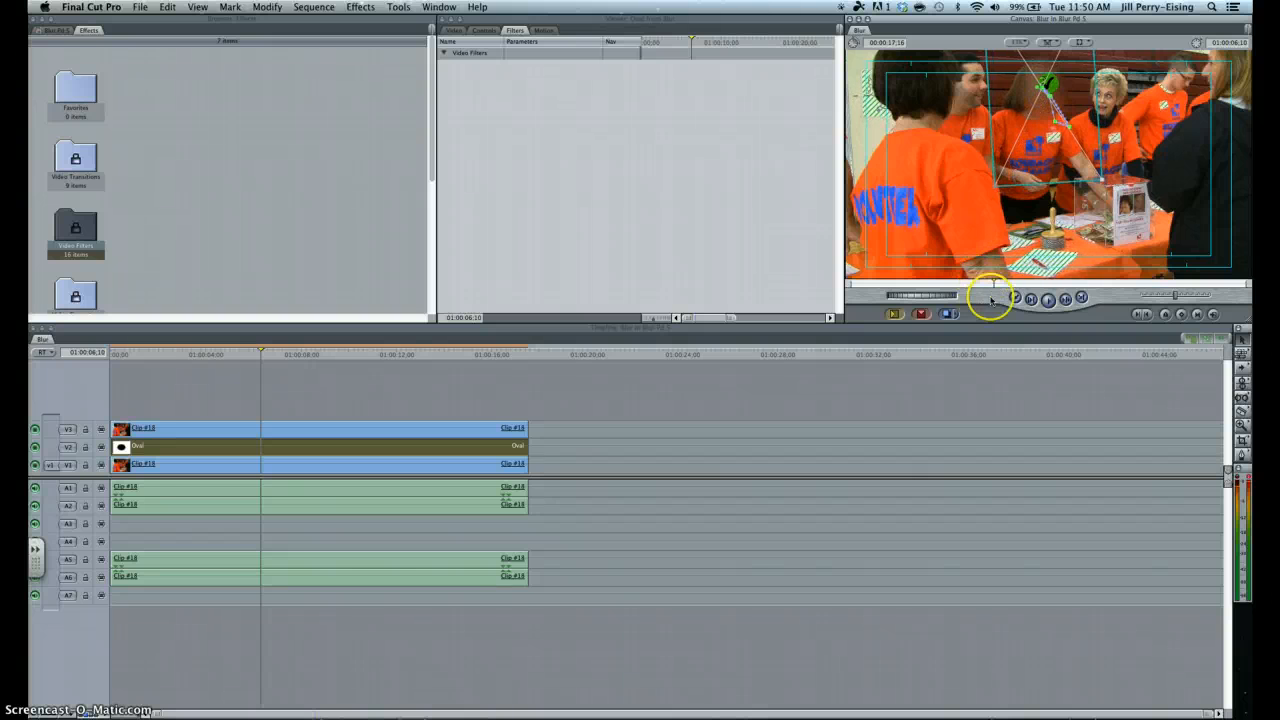
{"action": "left_click_drag", "start_coordinate": [995, 281], "coordinate": [1010, 282]}
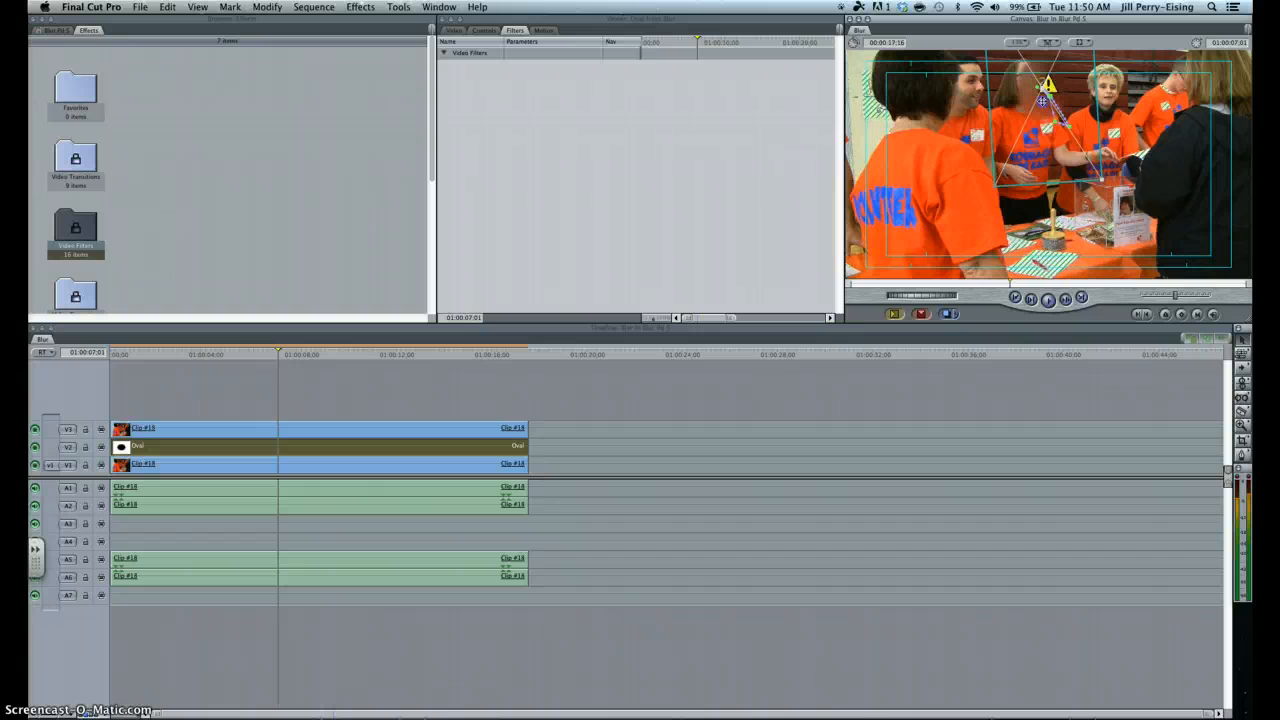
{"action": "left_click_drag", "start_coordinate": [1042, 100], "coordinate": [1035, 94]}
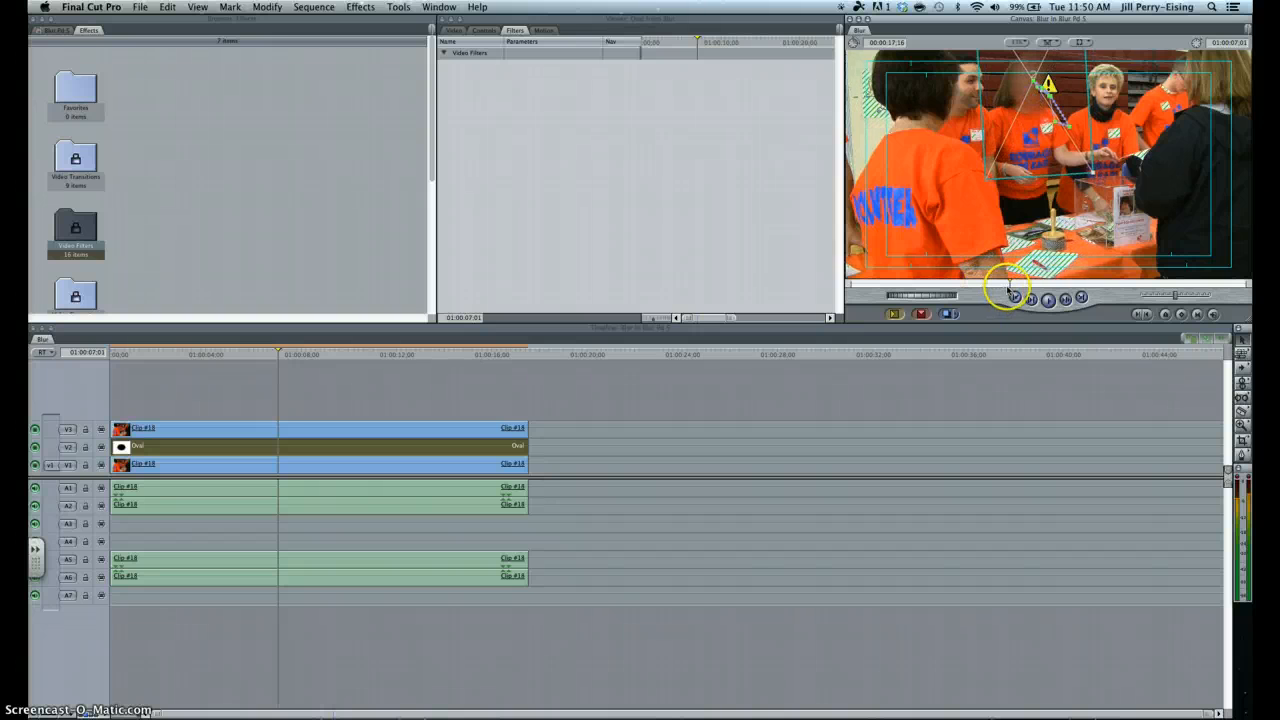
Step: Reposition the oval matte over the woman's face at 01:00:12;04 and 01:00:13;23, skipping the stretch where someone passes in front
{"action": "left_click_drag", "start_coordinate": [1010, 282], "coordinate": [1075, 285]}
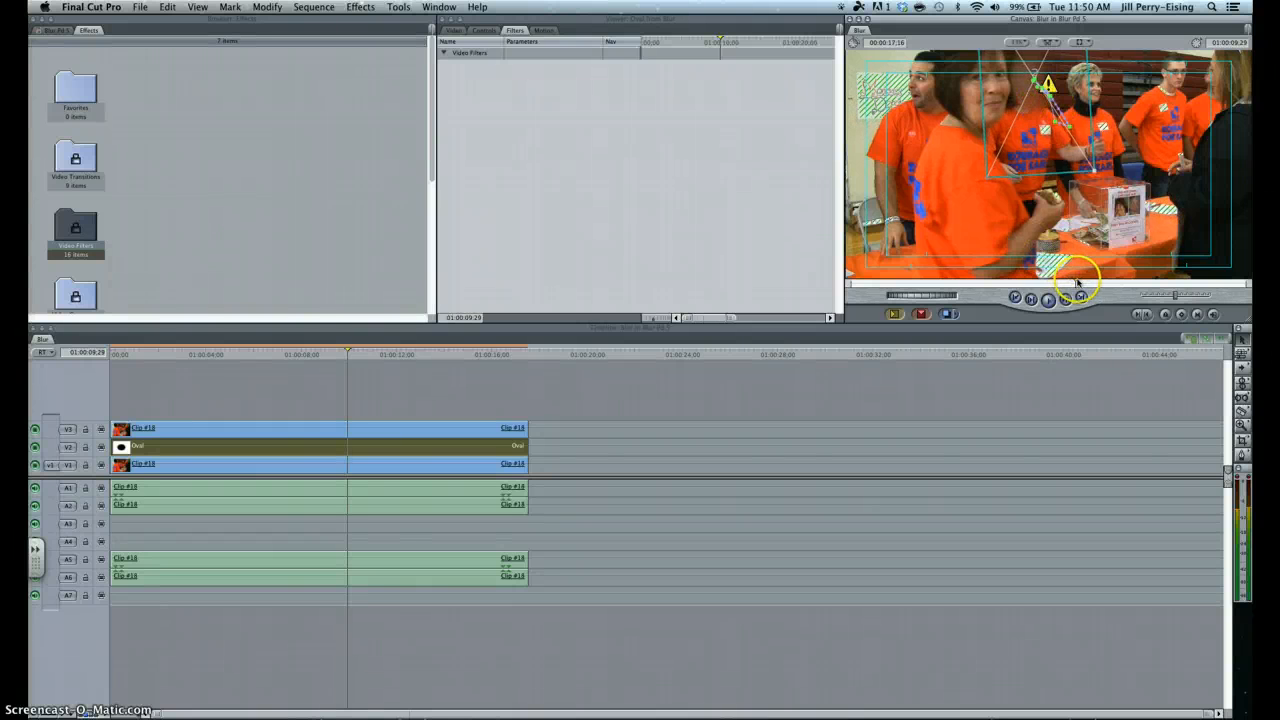
{"action": "left_click_drag", "start_coordinate": [1078, 281], "coordinate": [1124, 284]}
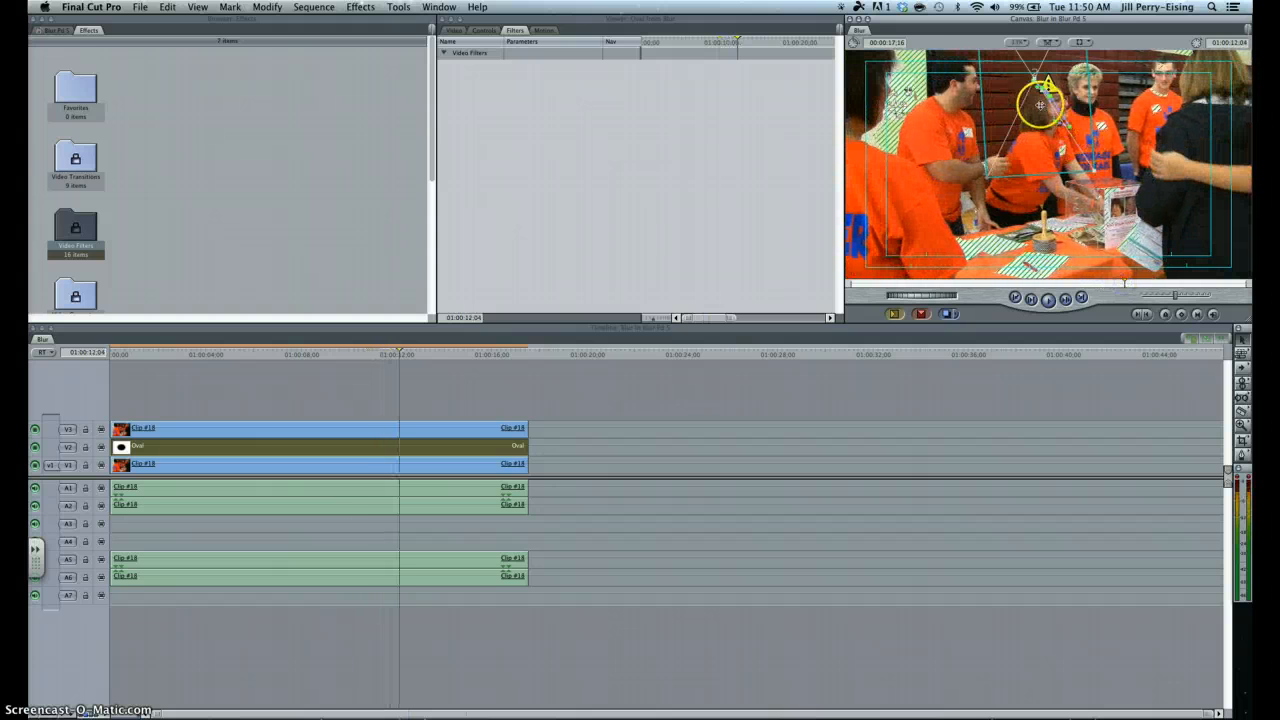
{"action": "left_click_drag", "start_coordinate": [1039, 101], "coordinate": [1055, 117]}
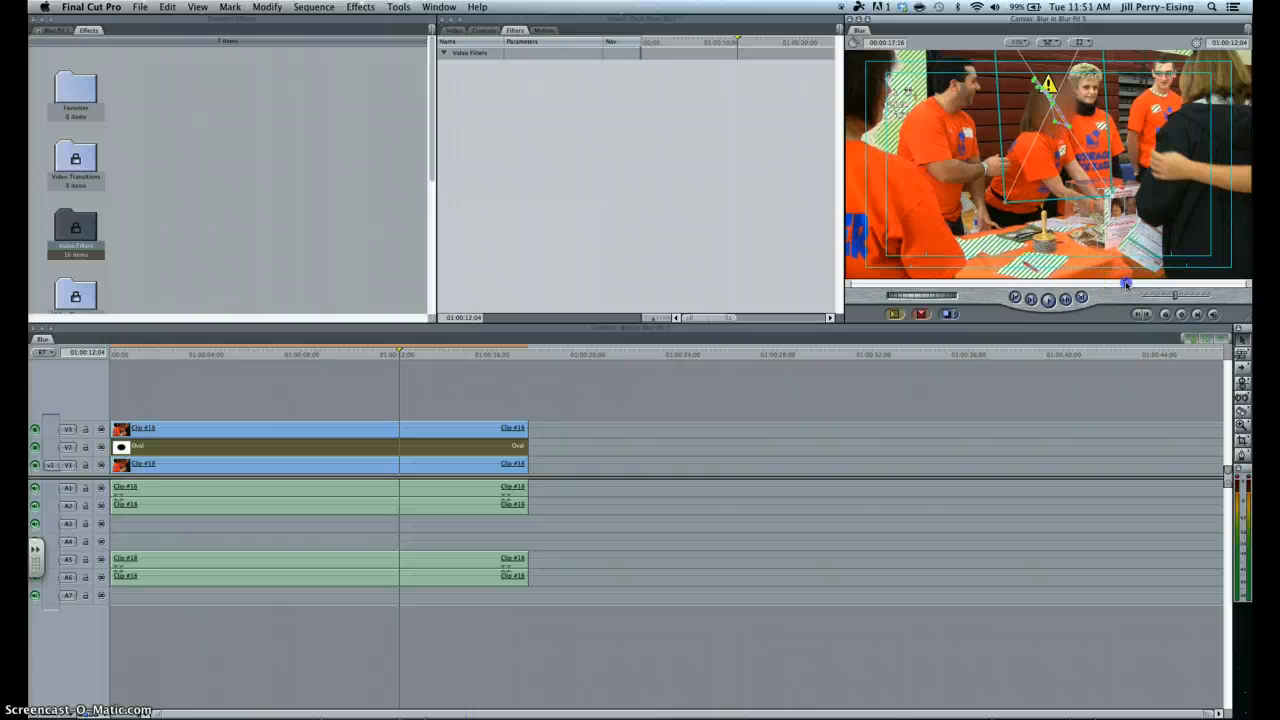
{"action": "left_click_drag", "start_coordinate": [1126, 284], "coordinate": [1161, 285]}
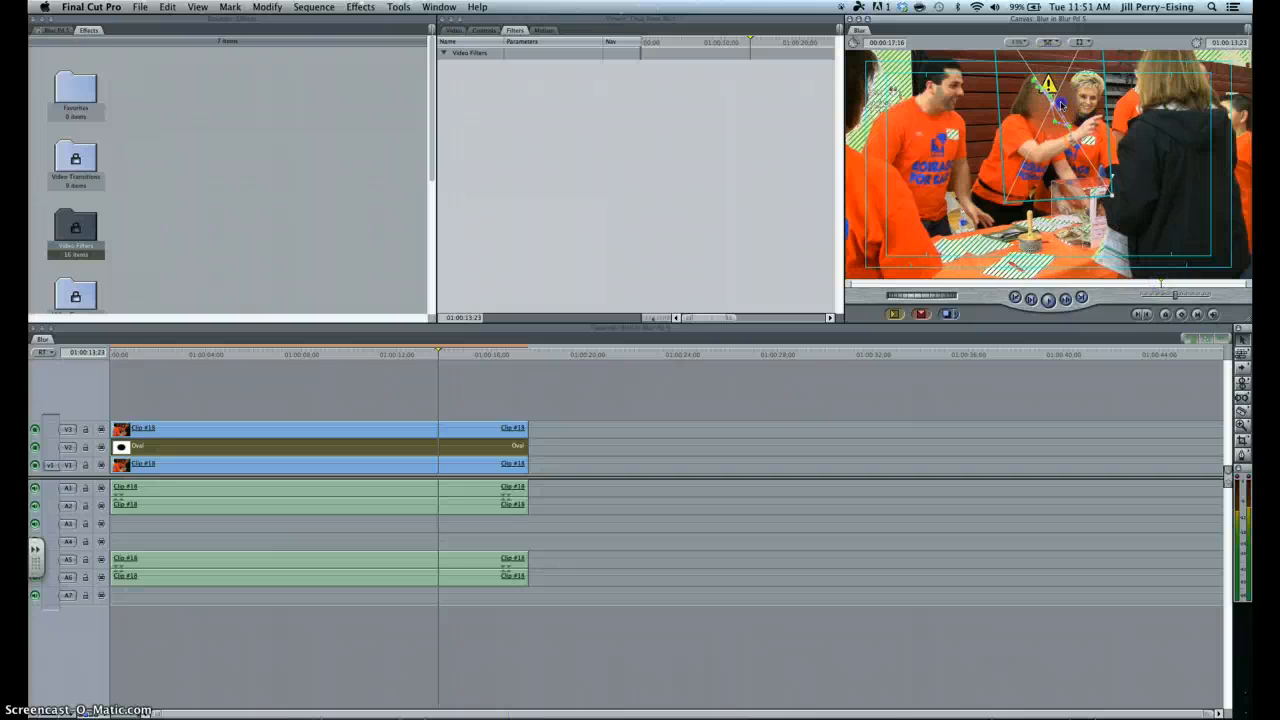
{"action": "left_click_drag", "start_coordinate": [1061, 102], "coordinate": [1046, 90]}
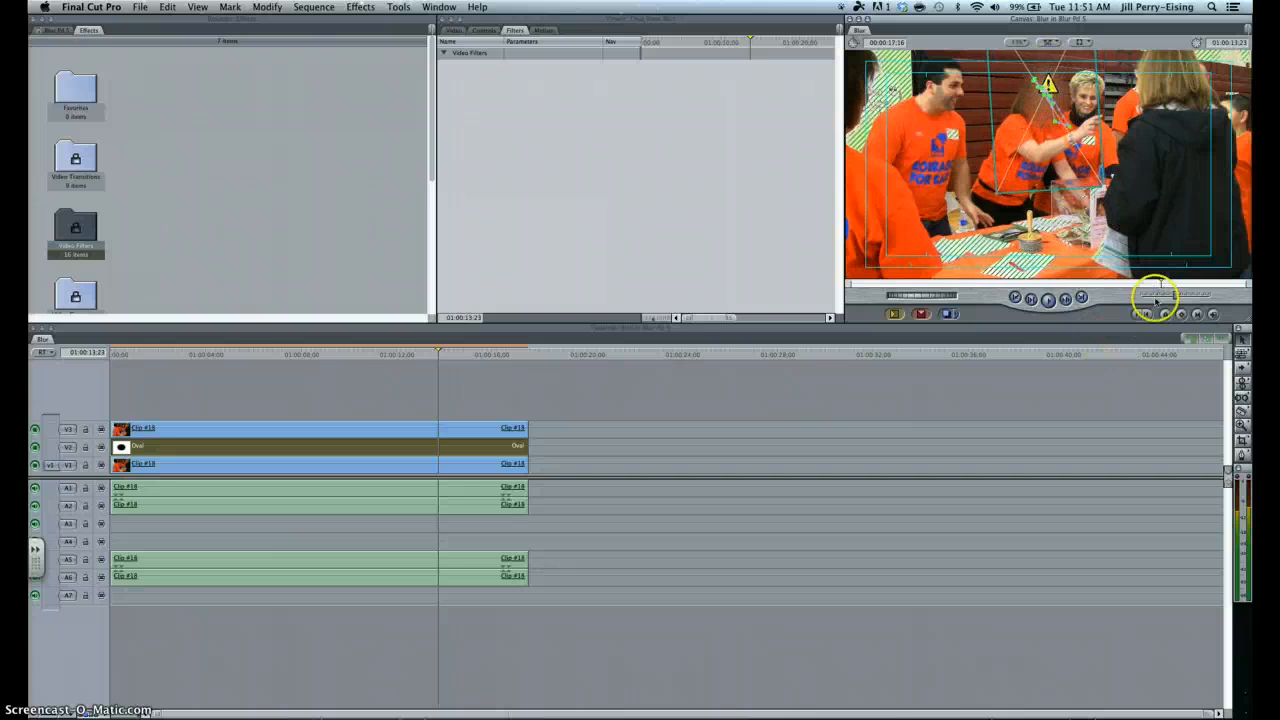
Step: Lower the oval matte onto the bending woman's face at 01:00:14;11 and adjust it again at 01:00:14;20
{"action": "left_click_drag", "start_coordinate": [1161, 282], "coordinate": [1175, 285]}
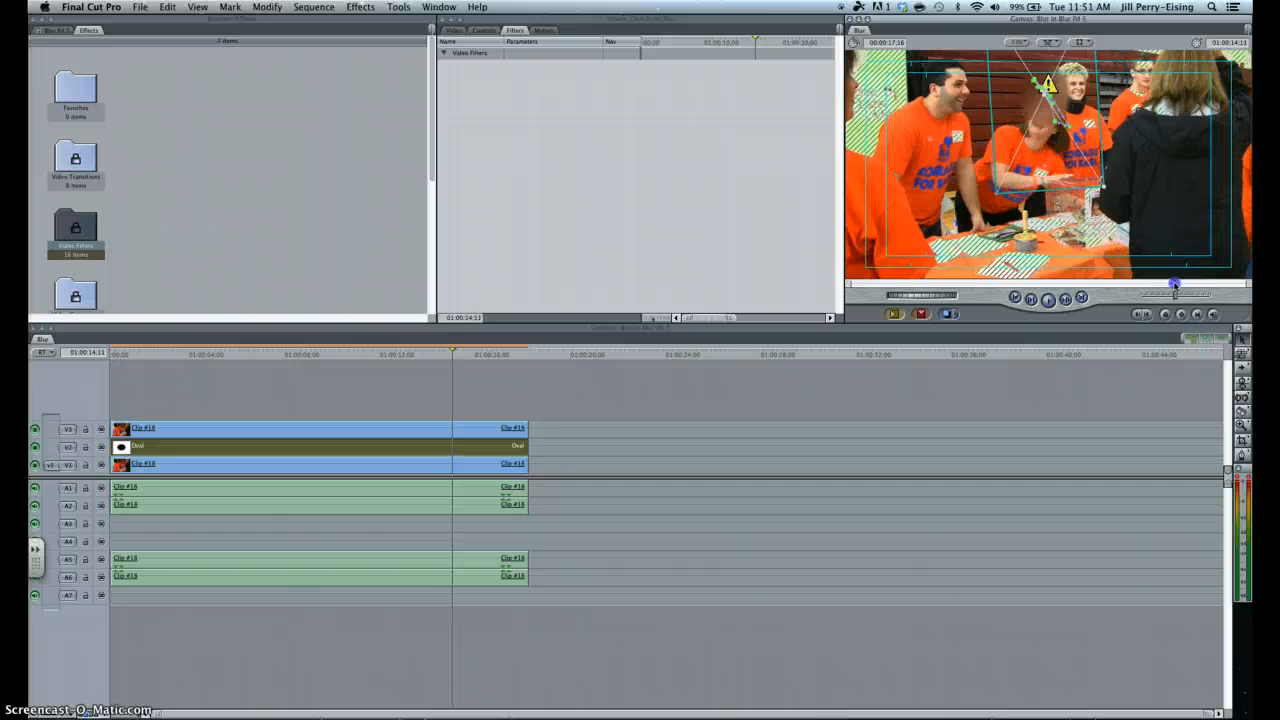
{"action": "left_click_drag", "start_coordinate": [1043, 108], "coordinate": [1042, 121]}
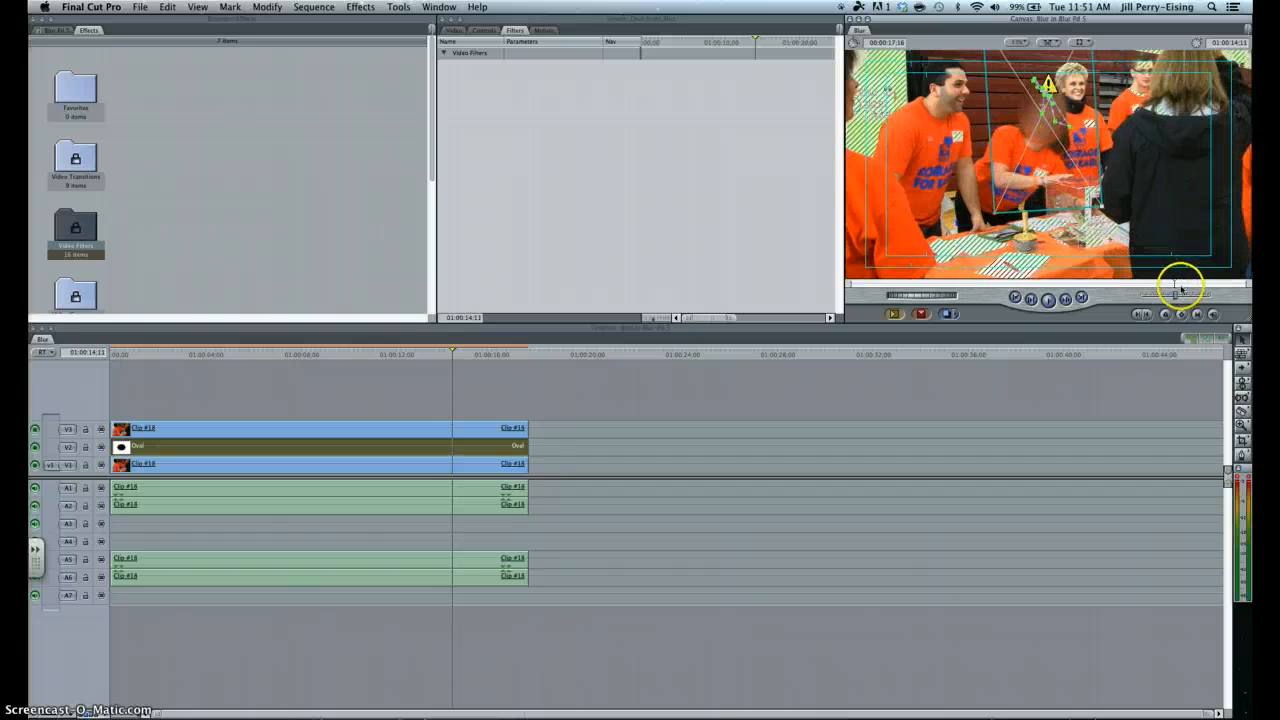
{"action": "left_click_drag", "start_coordinate": [1175, 281], "coordinate": [1181, 281]}
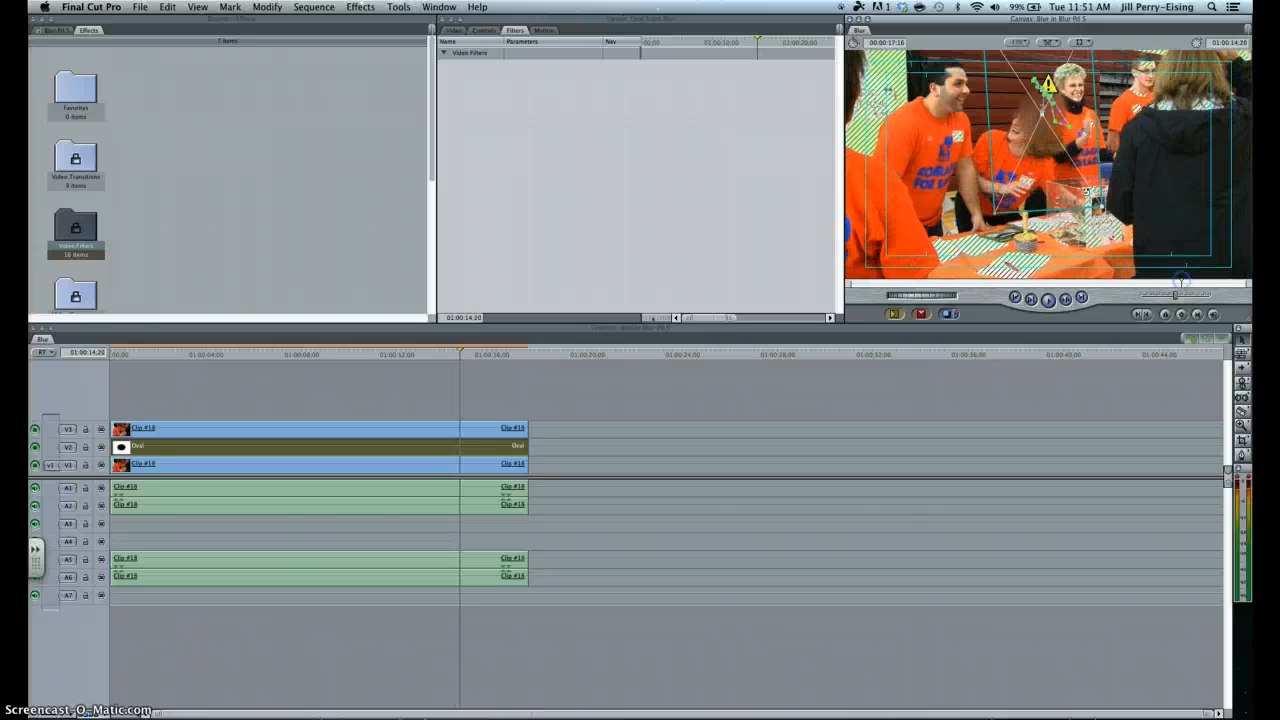
{"action": "left_click_drag", "start_coordinate": [1040, 134], "coordinate": [1025, 136]}
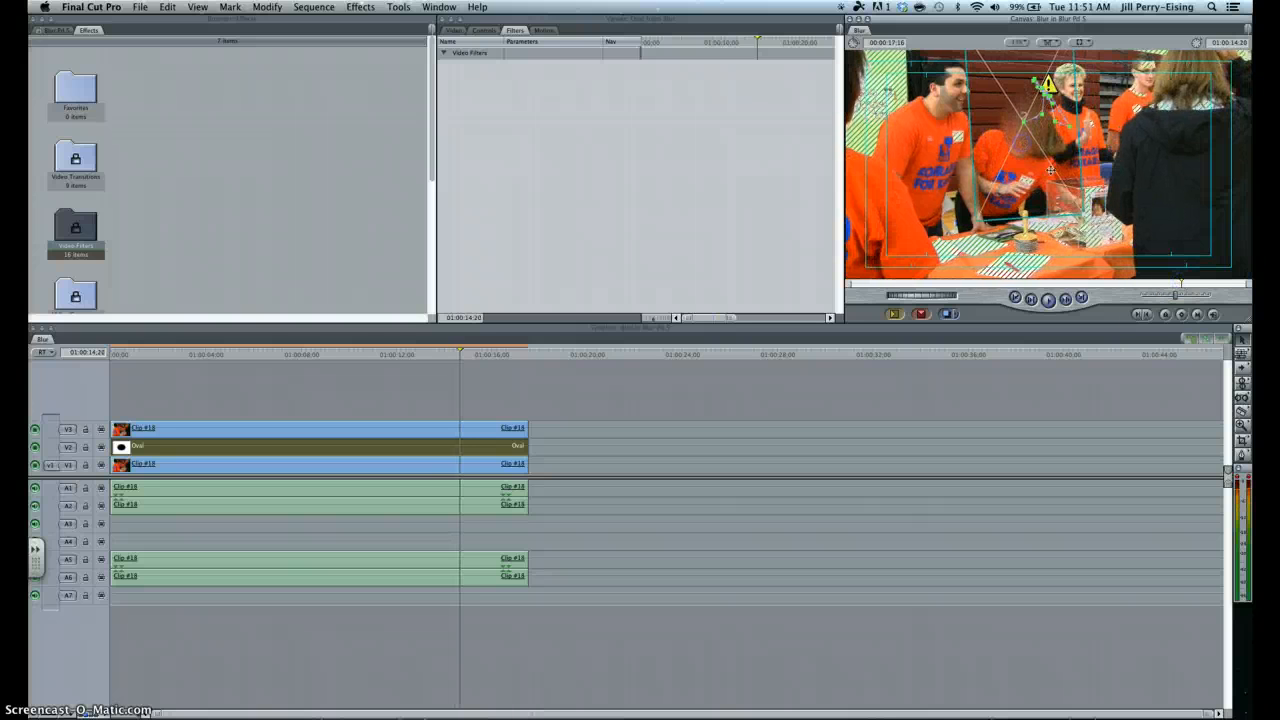
Step: Keyframe the oval matte over the woman's face at about 01:00:15, at 01:00:15;18 and at 01:00:16;09
{"action": "left_click_drag", "start_coordinate": [1181, 282], "coordinate": [1193, 283]}
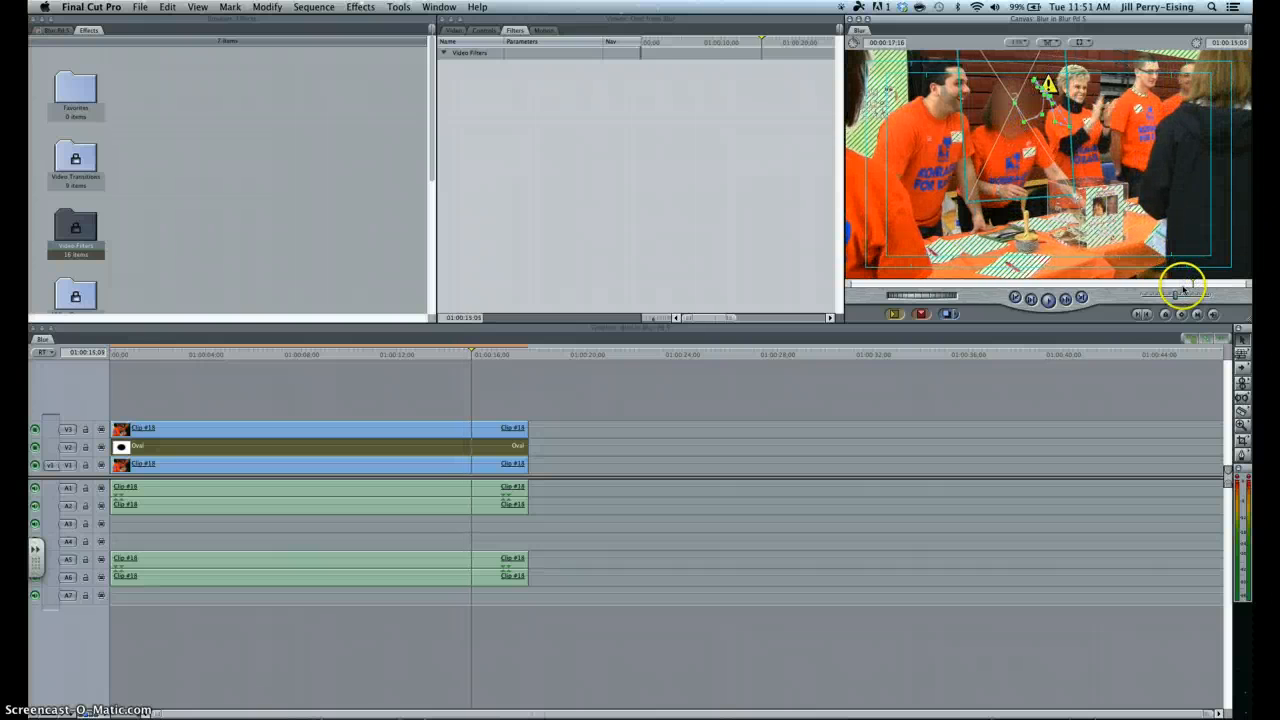
{"action": "left_click_drag", "start_coordinate": [1193, 284], "coordinate": [1202, 285]}
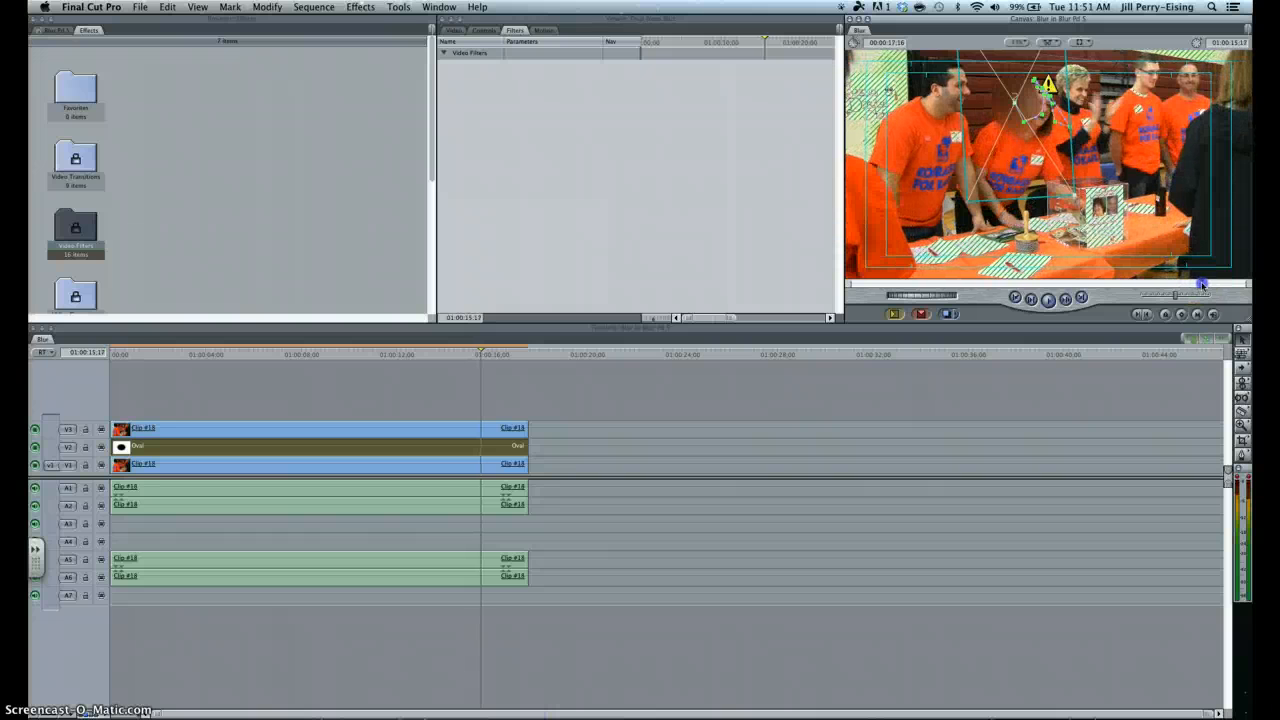
{"action": "left_click_drag", "start_coordinate": [1025, 104], "coordinate": [1040, 108]}
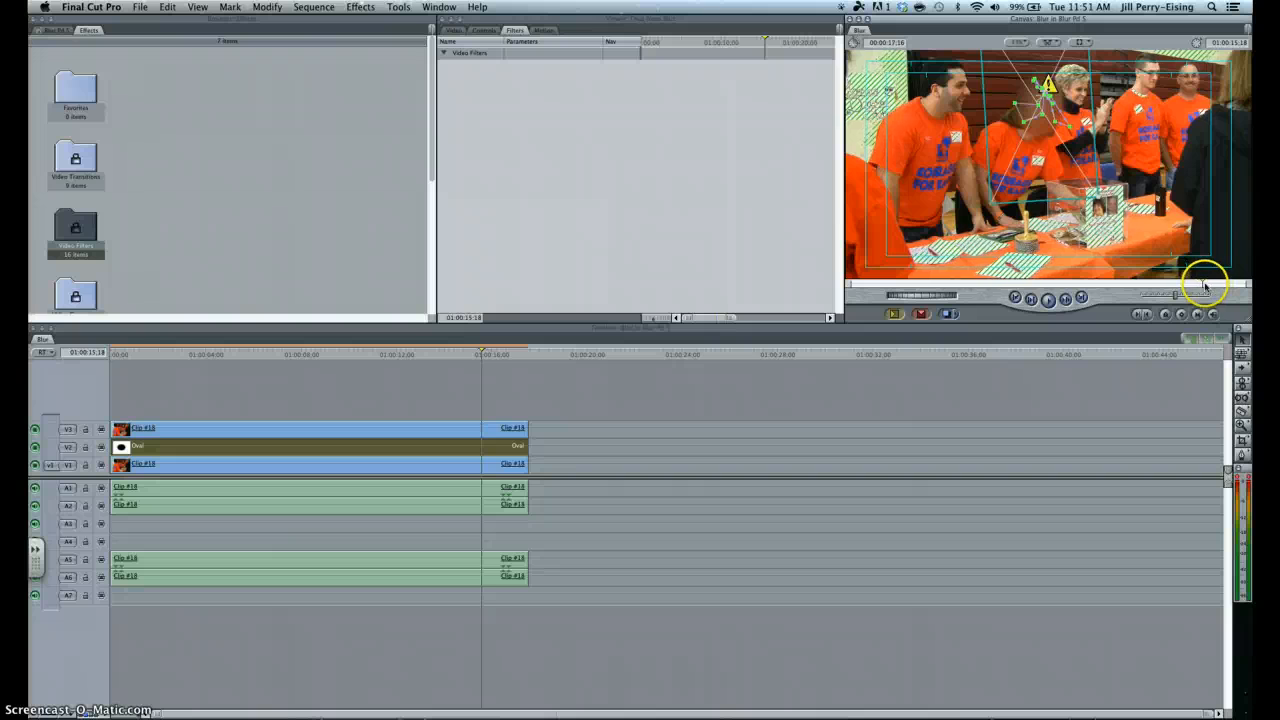
{"action": "left_click_drag", "start_coordinate": [1204, 284], "coordinate": [1213, 285]}
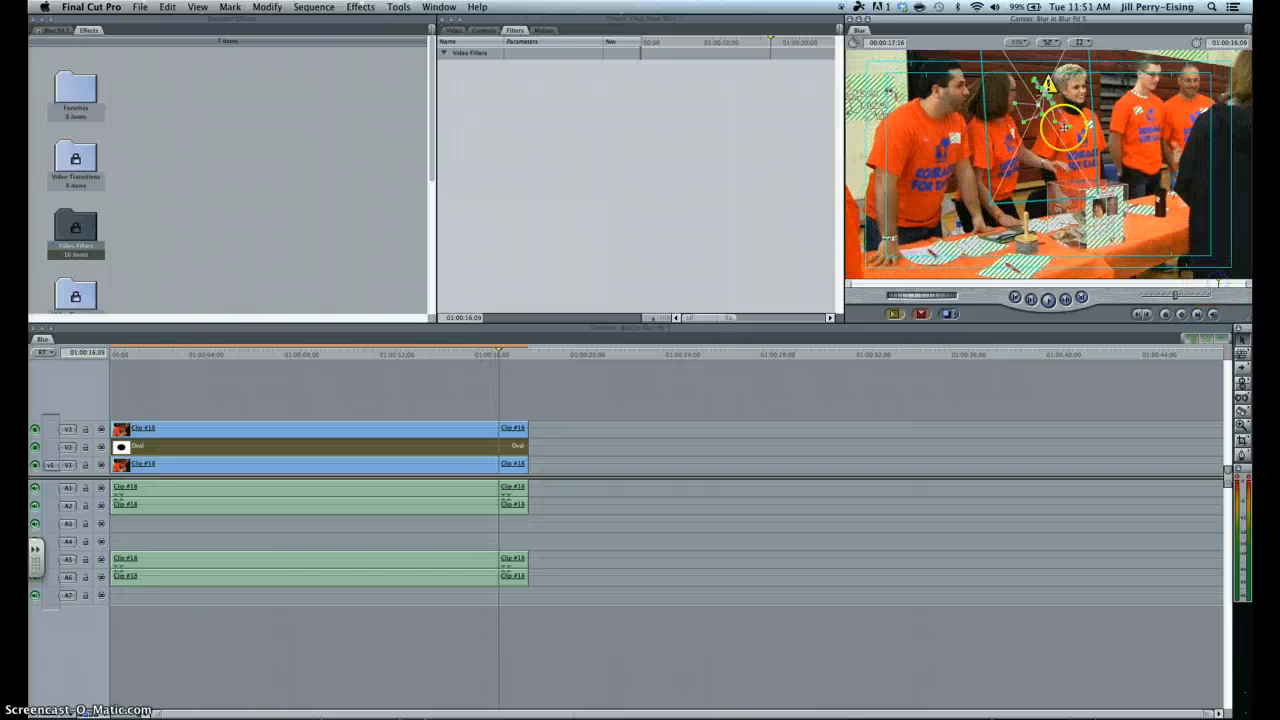
{"action": "left_click_drag", "start_coordinate": [1043, 122], "coordinate": [1028, 120]}
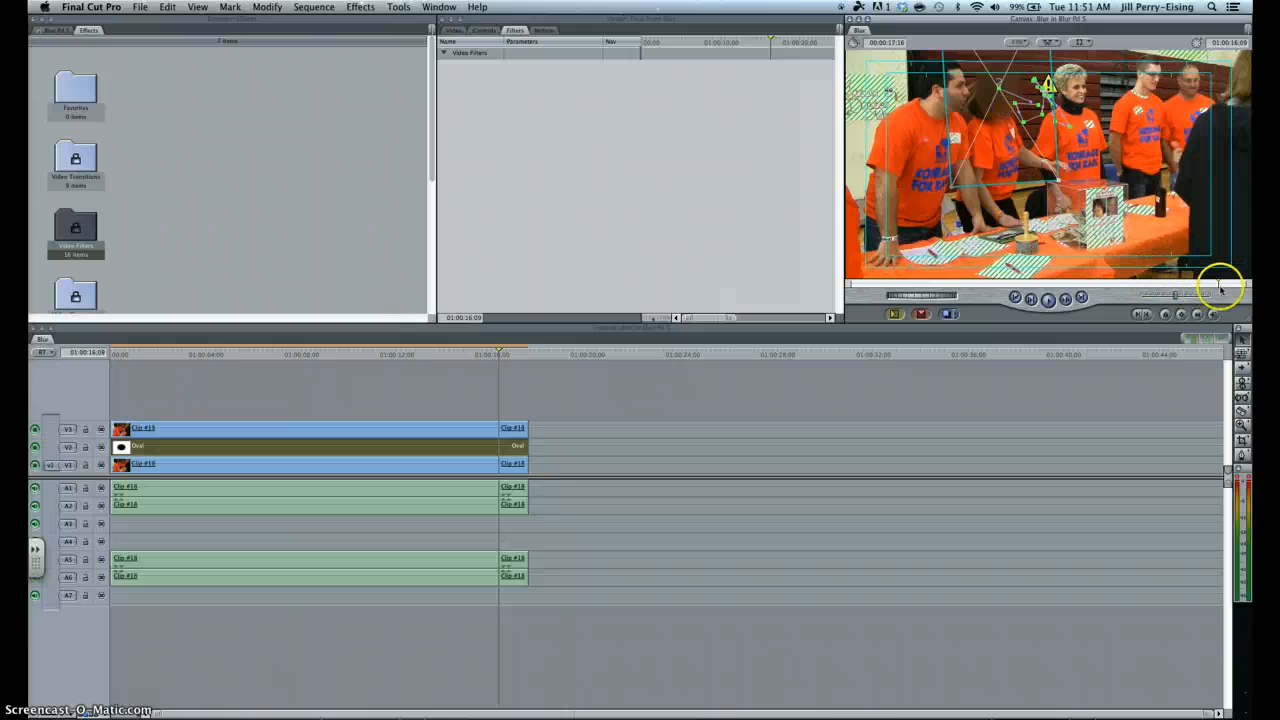
Step: Check the matte at the clip's end, then play the sequence from the start to review the face blur's tracking
{"action": "left_click_drag", "start_coordinate": [1219, 284], "coordinate": [1248, 284]}
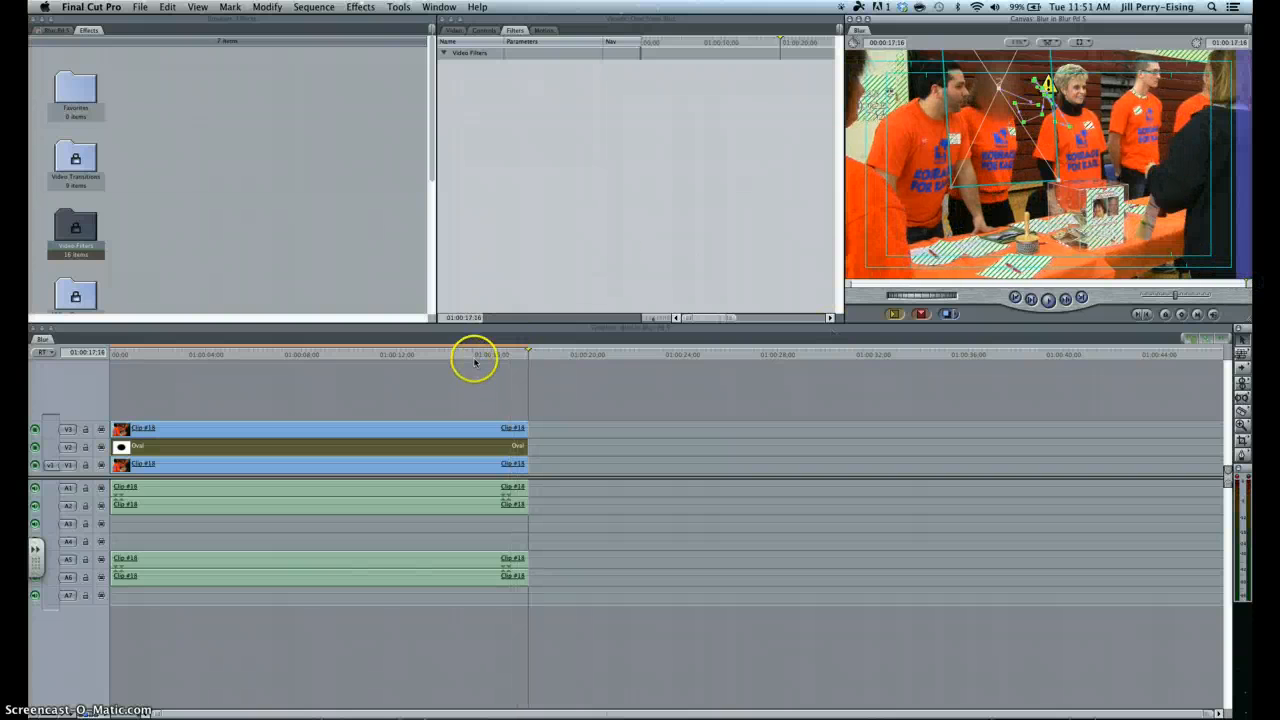
{"action": "left_click", "coordinate": [475, 356]}
{"action": "key", "text": "Home"}
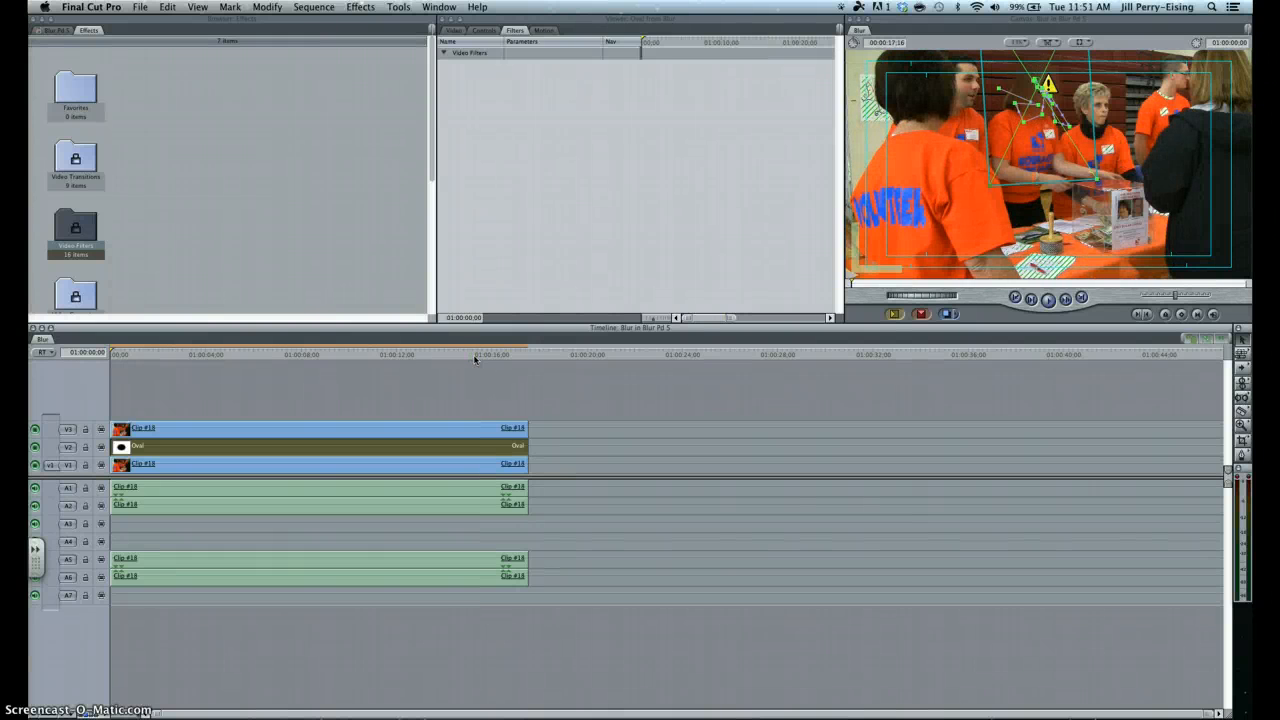
{"action": "key", "text": "space"}
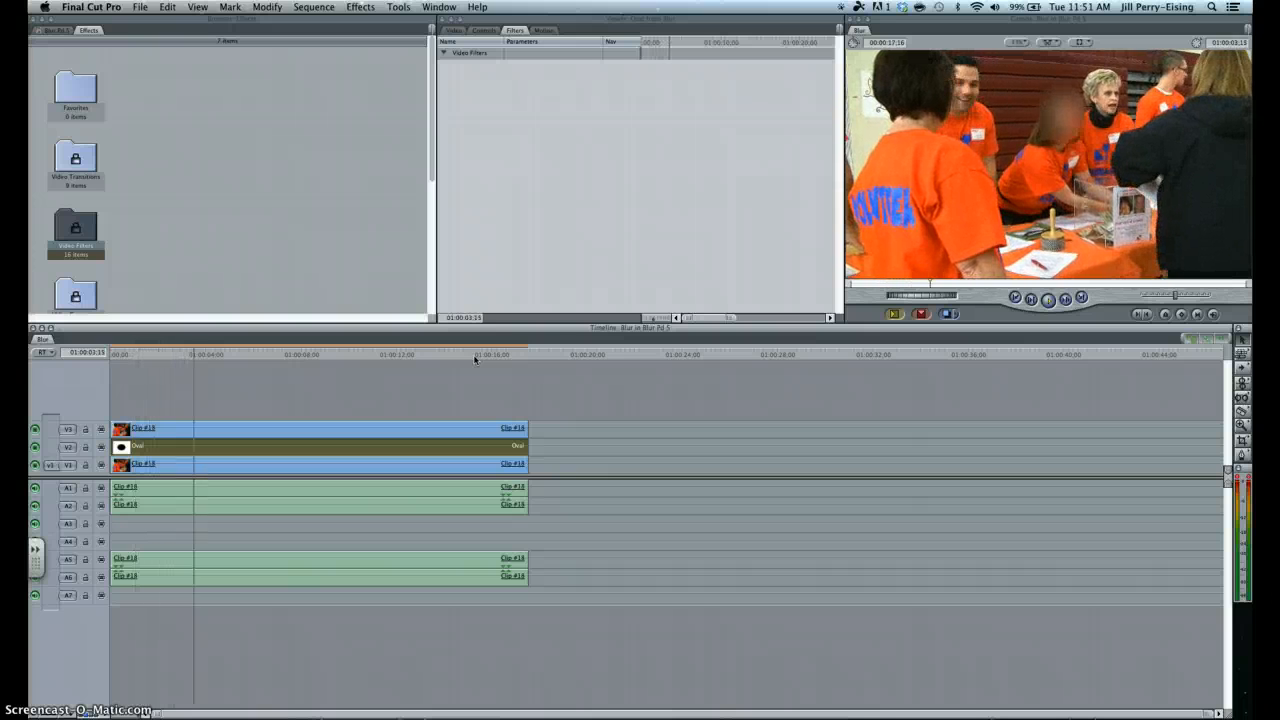
{"action": "key", "text": "space"}
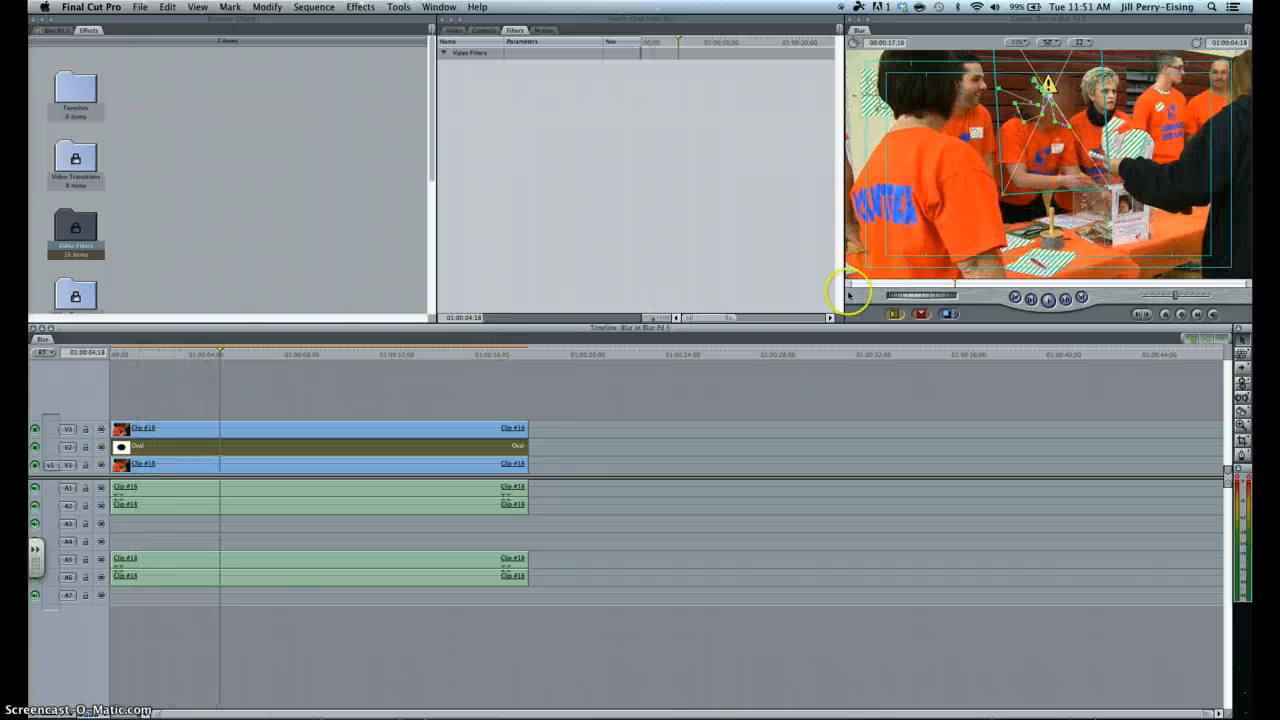
Step: At 01:00:03;15, reselect the Oval clip on track V2 and move the matte down over the leaning woman's face
{"action": "left_click", "coordinate": [943, 279]}
{"action": "left_click_drag", "start_coordinate": [943, 280], "coordinate": [930, 283]}
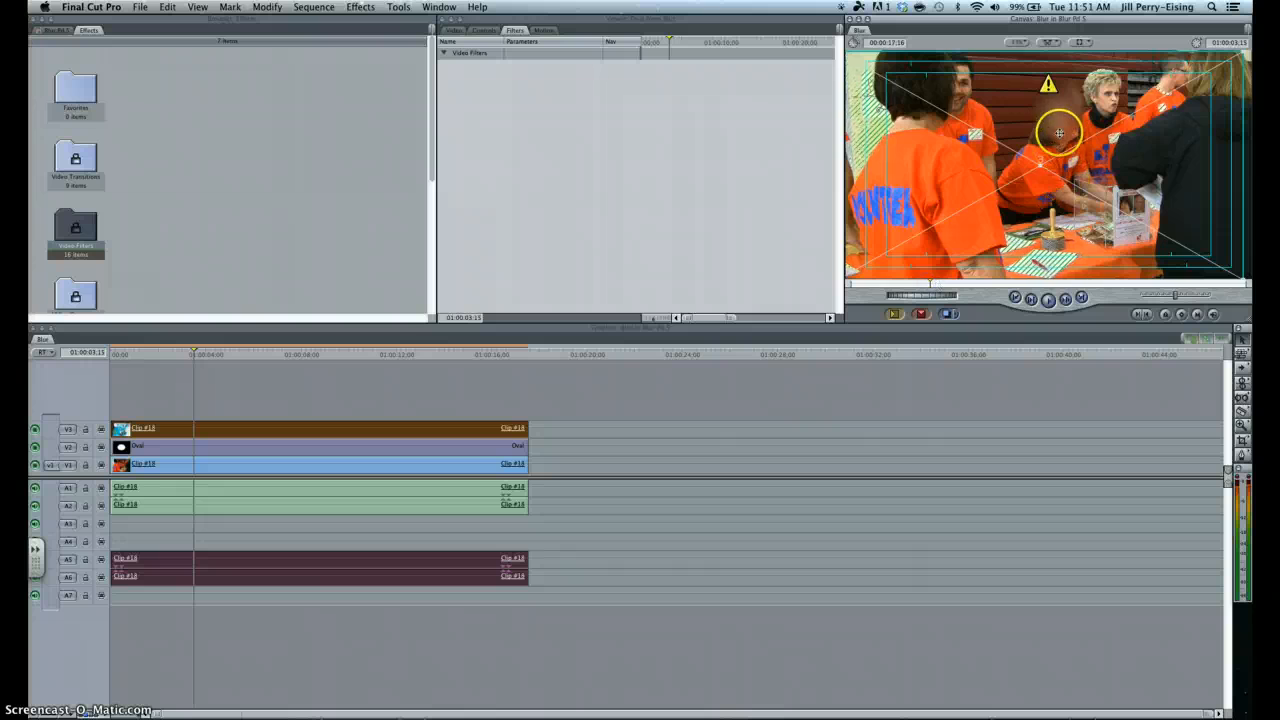
{"action": "left_click", "coordinate": [233, 451]}
{"action": "double_click", "coordinate": [233, 451]}
{"action": "left_click", "coordinate": [1050, 130]}
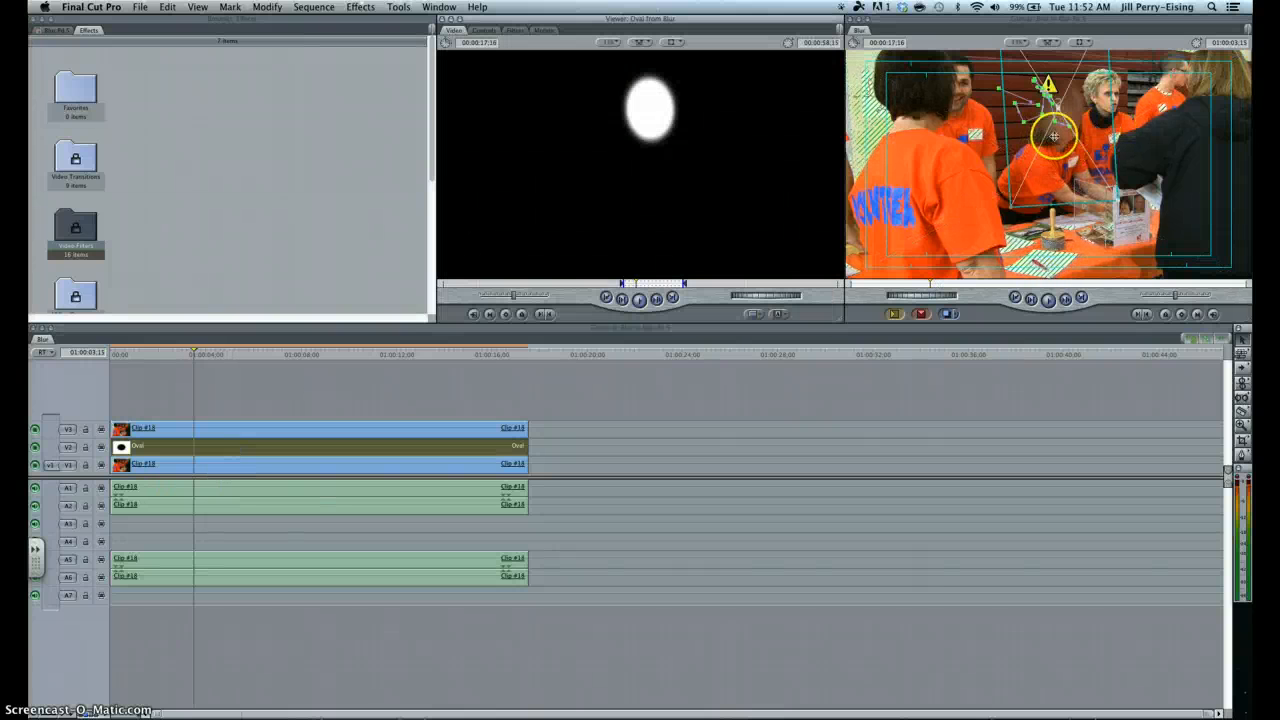
{"action": "left_click_drag", "start_coordinate": [1057, 140], "coordinate": [1063, 149]}
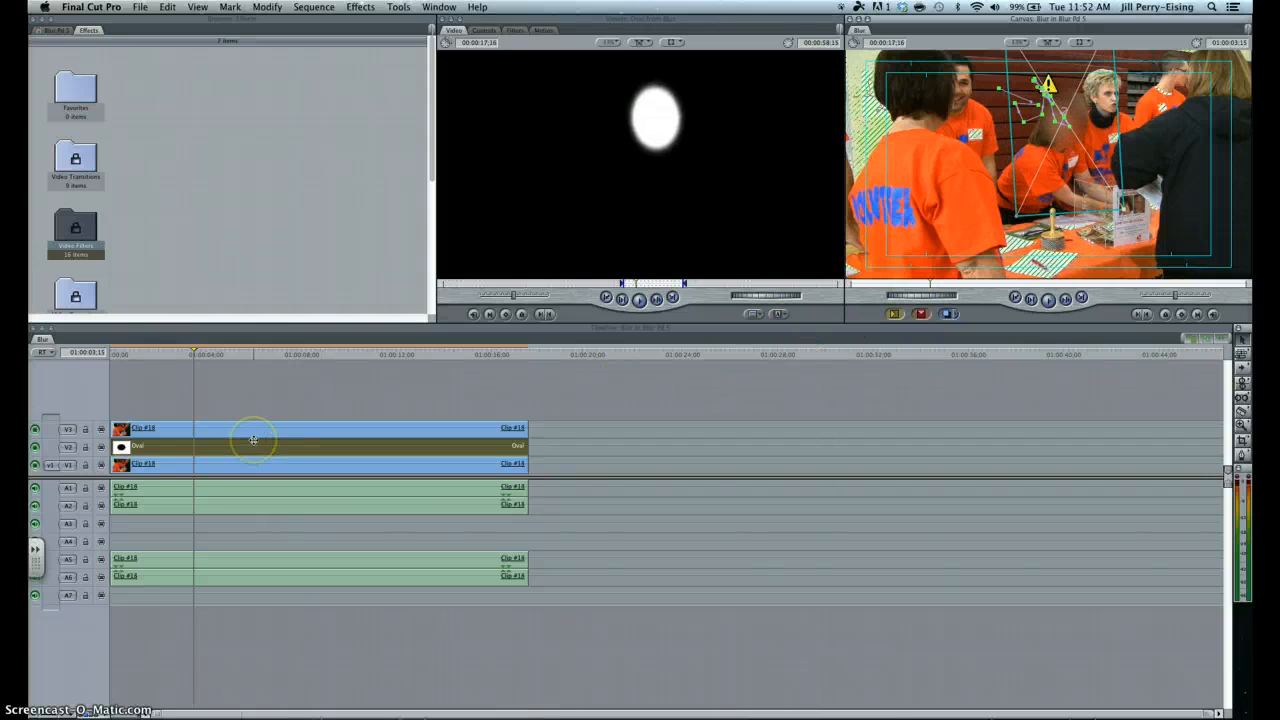
Step: Play the sequence onward from 01:00:03;15 to review how the adjusted matte follows the face
{"action": "key", "text": "space"}
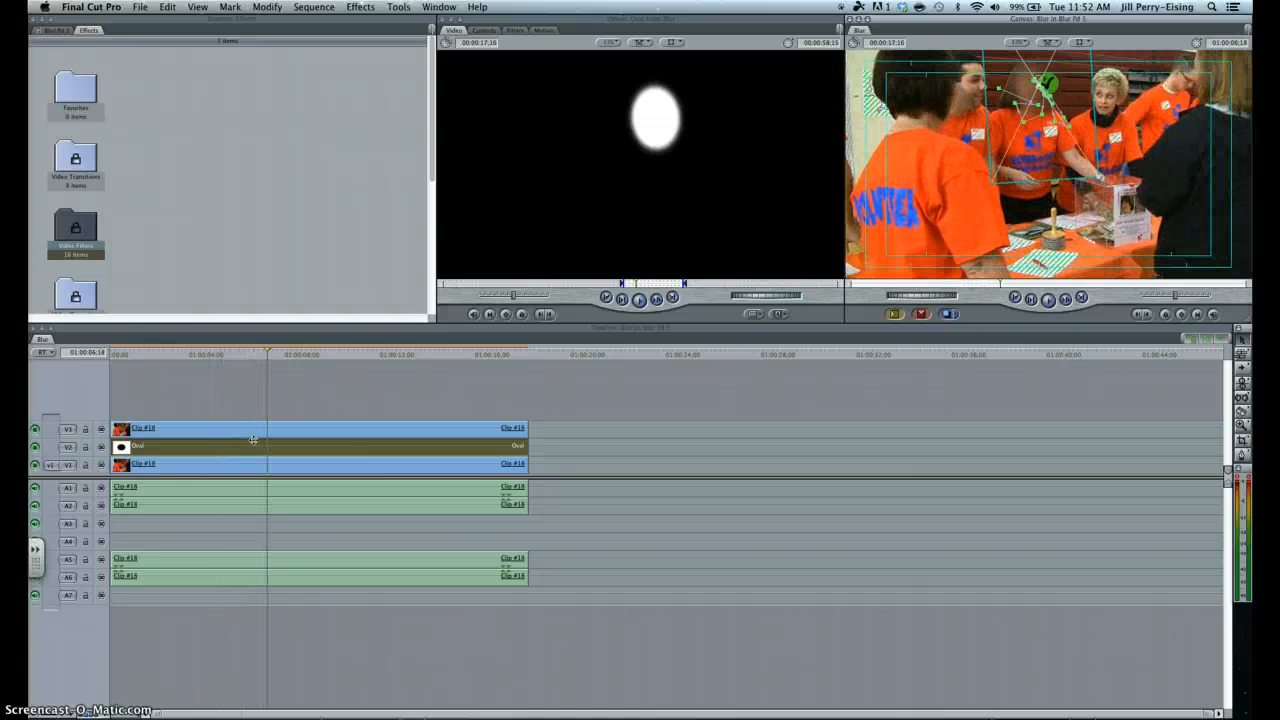
{"action": "left_click", "coordinate": [260, 422]}
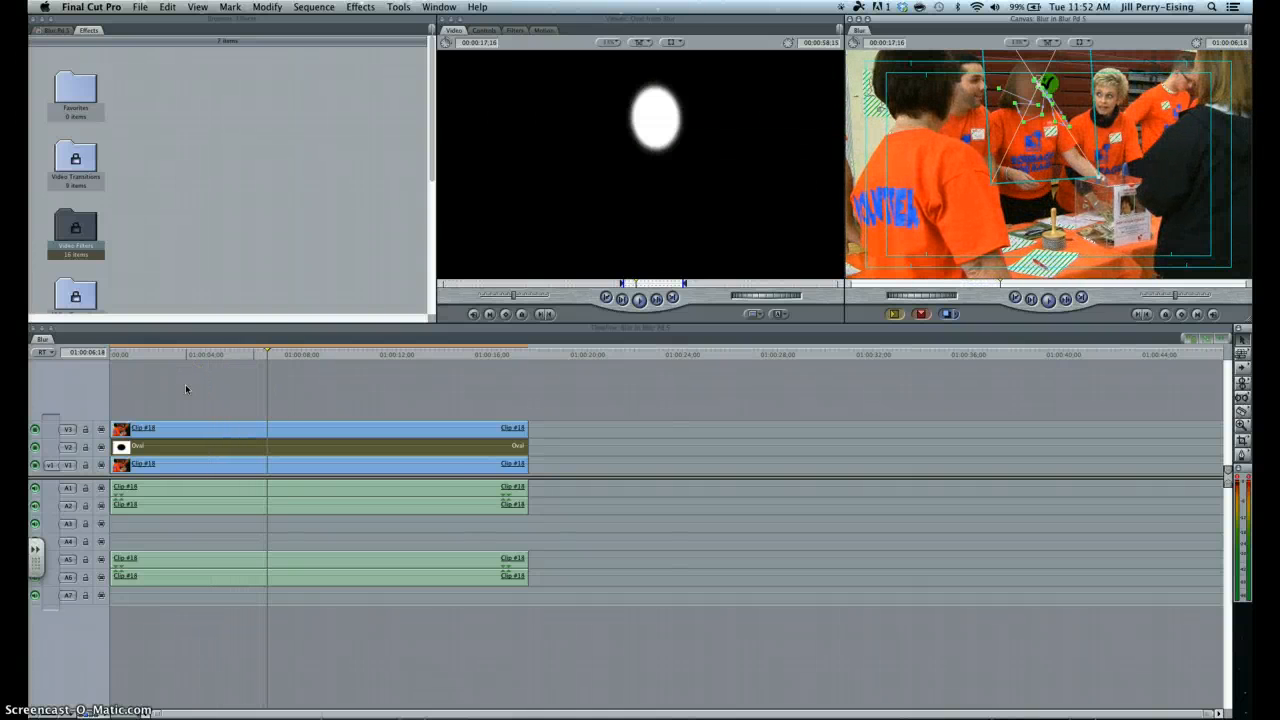
{"action": "left_click", "coordinate": [160, 576]}
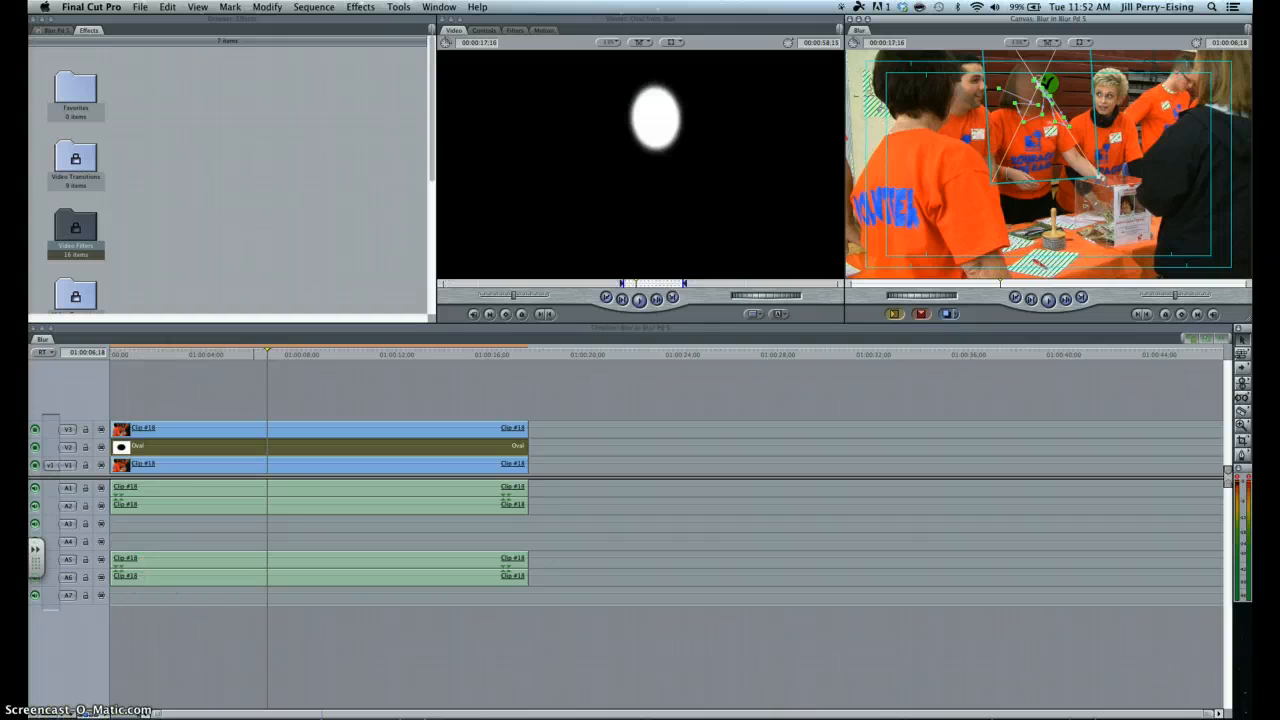